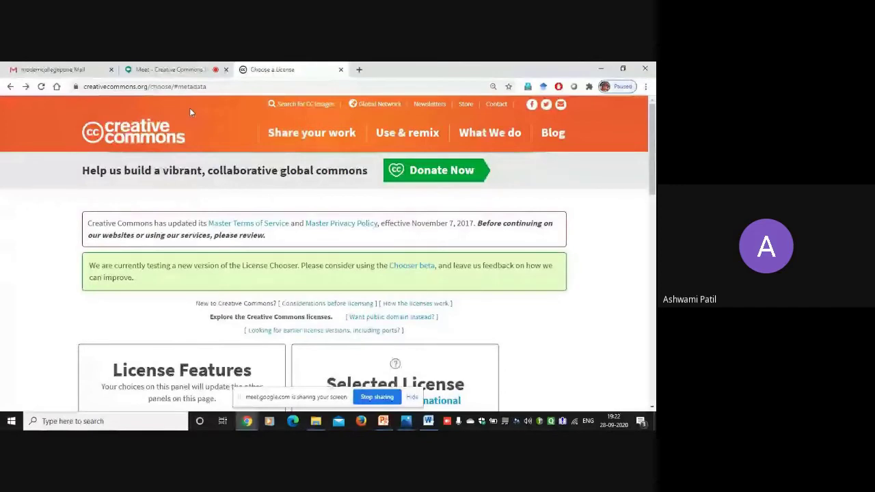
- Return from the license chooser to the Creative Commons home page
left_click(10, 88)
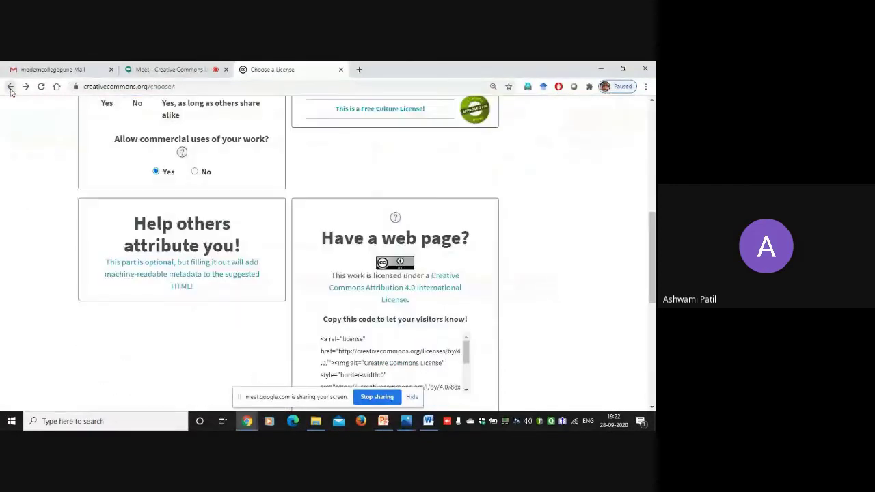
left_click(10, 88)
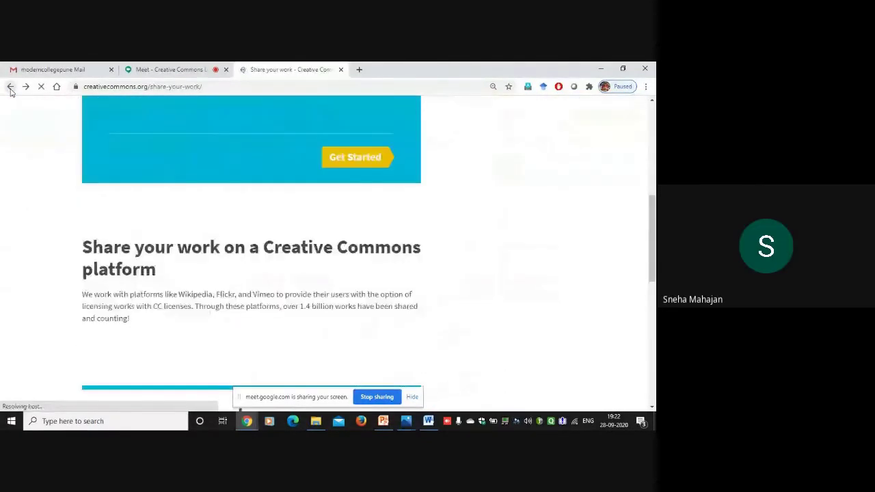
scroll(283, 146, "up", 5)
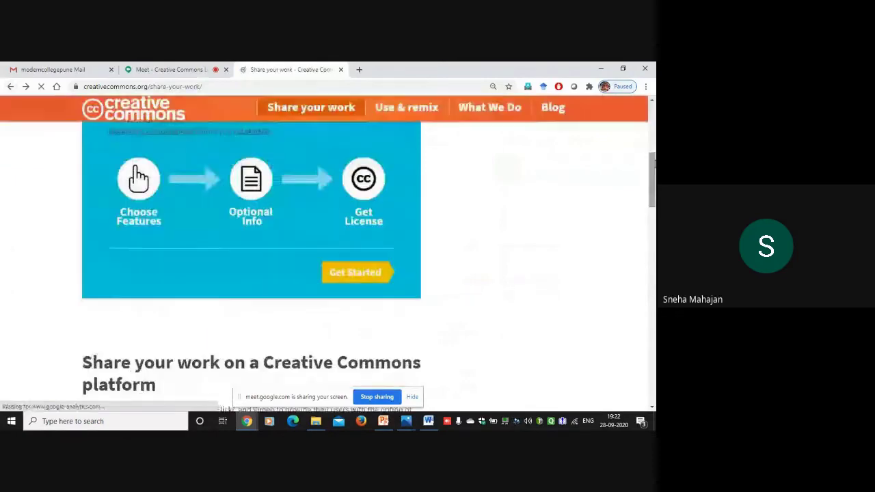
left_click(10, 88)
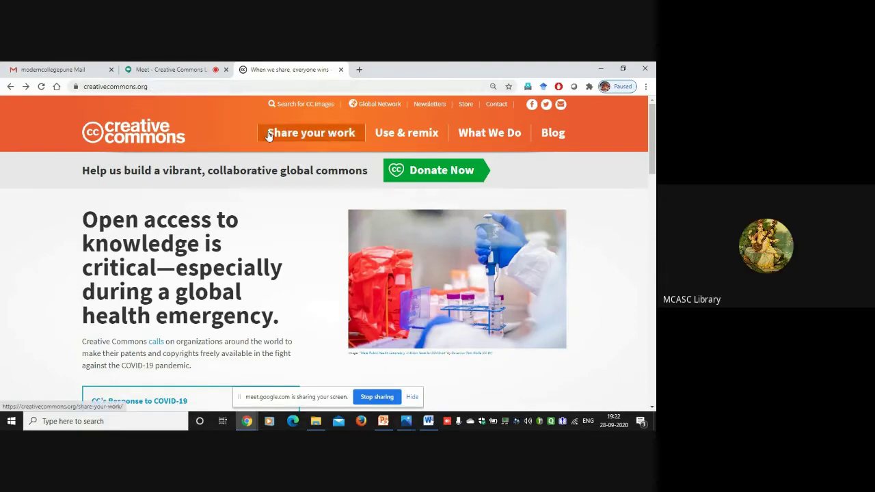
- Go to the Share your work page and start the Creative Commons license chooser
left_click(327, 137)
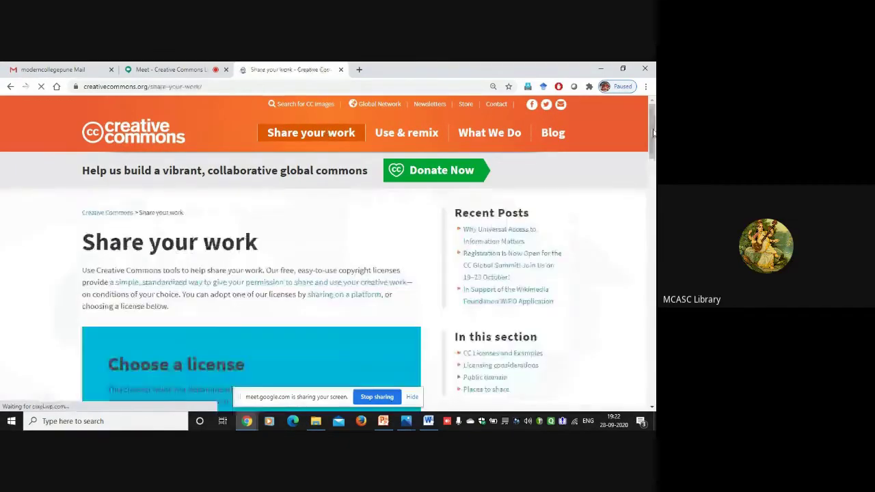
scroll(653, 133, "down", 4)
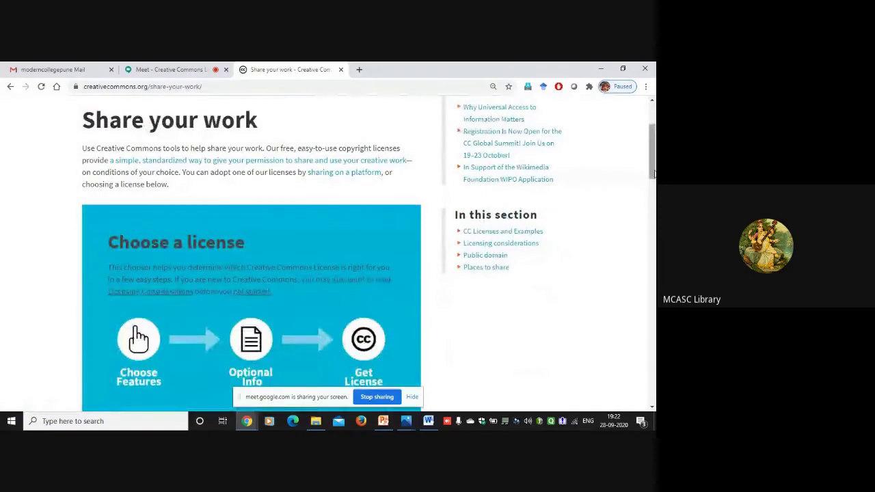
left_click_drag(653, 174, 653, 199)
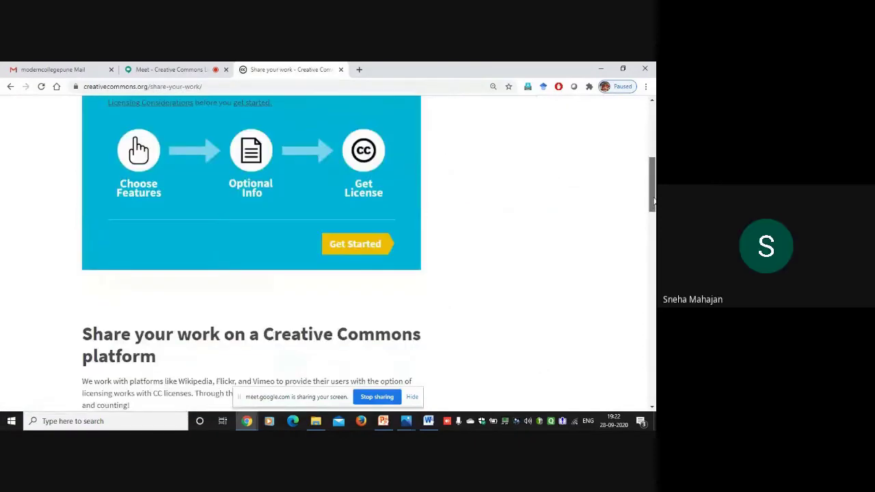
left_click(370, 247)
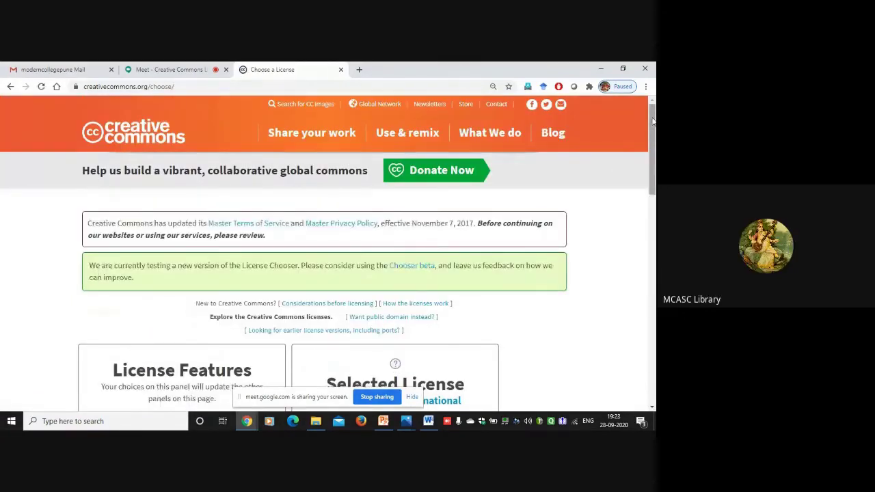
- Try the No and share-alike answers for sharing adaptations of the work, and leave the choice on No
left_click_drag(653, 121, 653, 155)
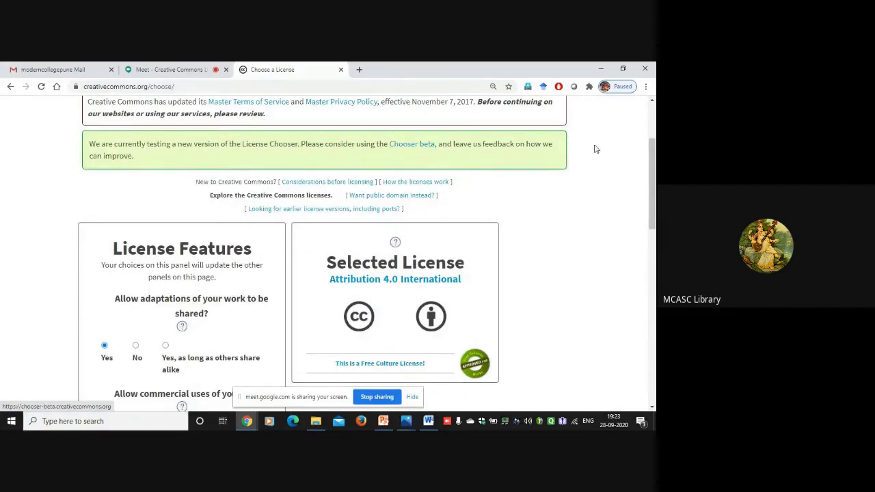
left_click_drag(653, 154, 653, 180)
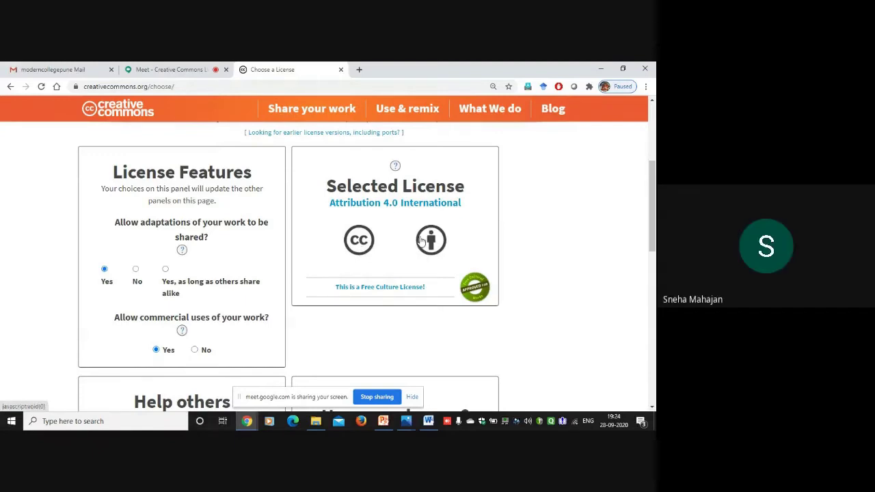
left_click(136, 270)
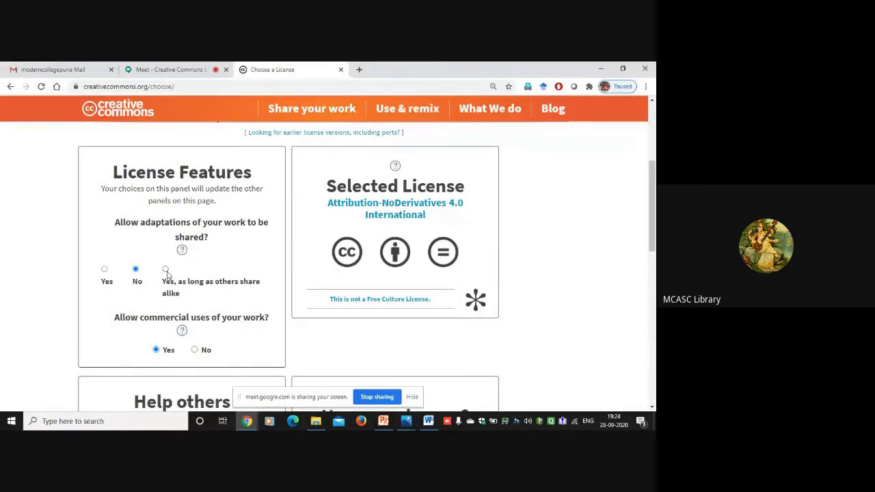
left_click(166, 270)
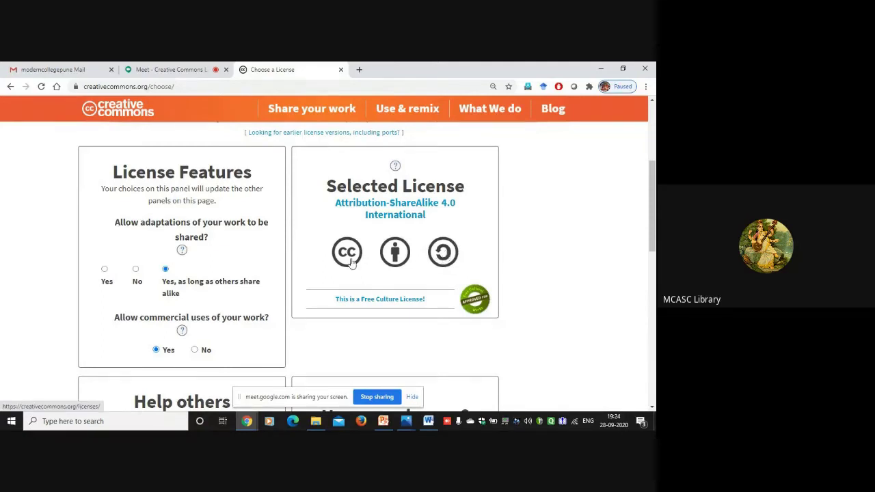
left_click(136, 269)
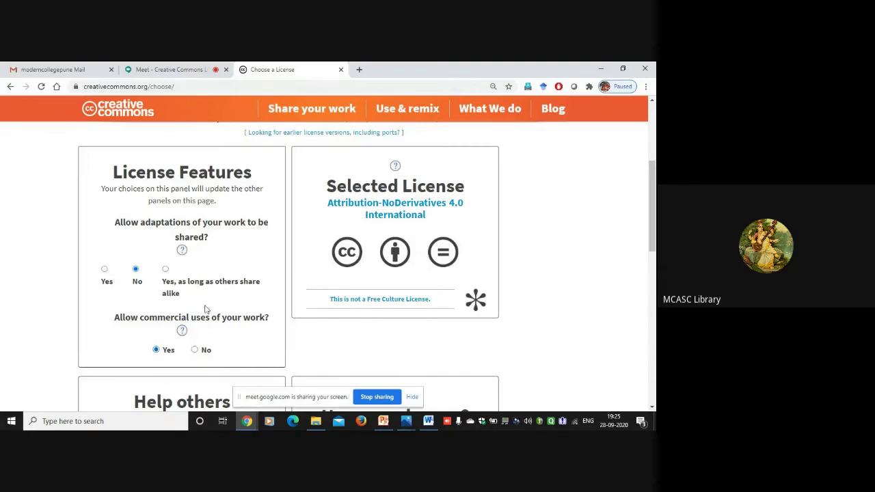
- Compare No and Yes for allowing commercial uses of the work, and leave the choice on No
left_click(194, 352)
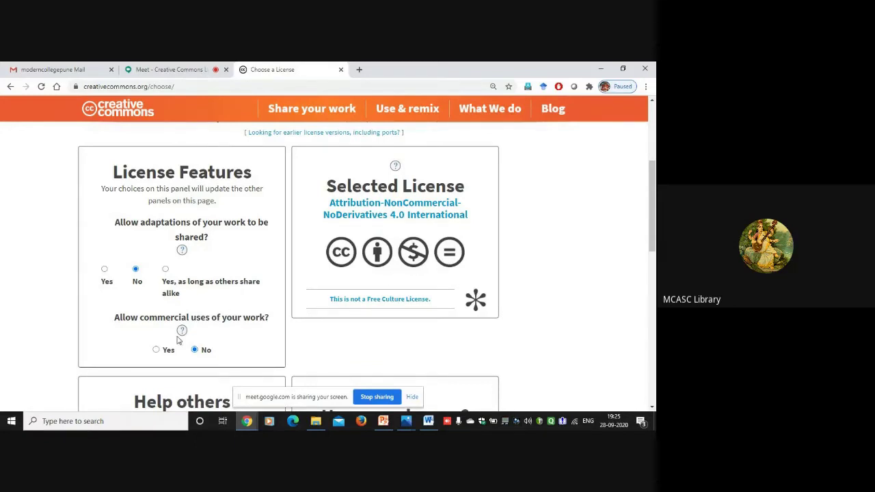
left_click(156, 350)
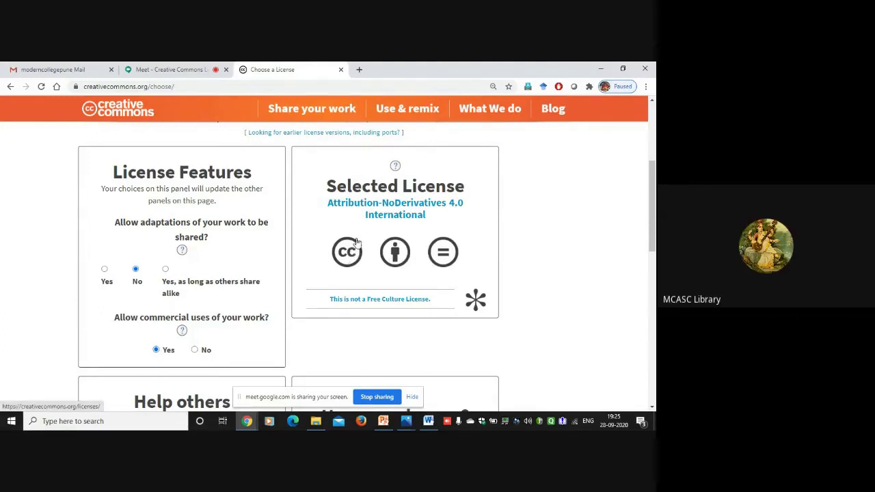
left_click(194, 351)
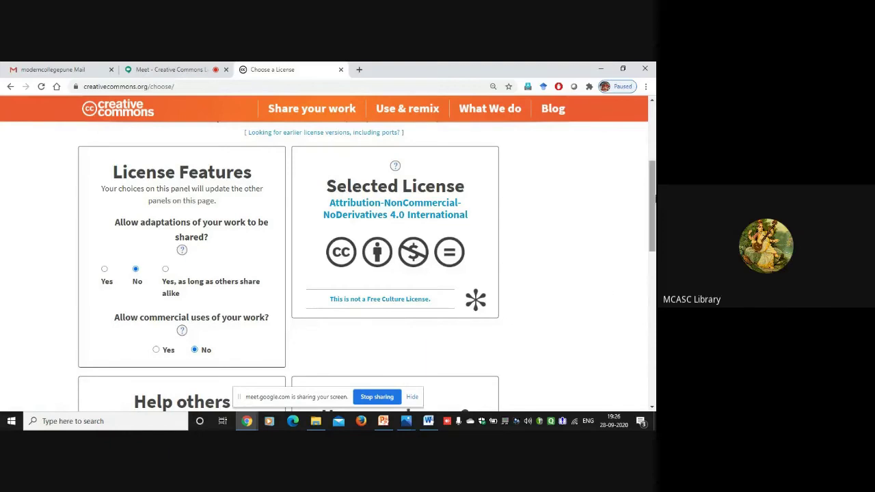
- Expand the optional attribution metadata form and enter "Introduction to CC License" as the title of work
left_click_drag(652, 201, 652, 239)
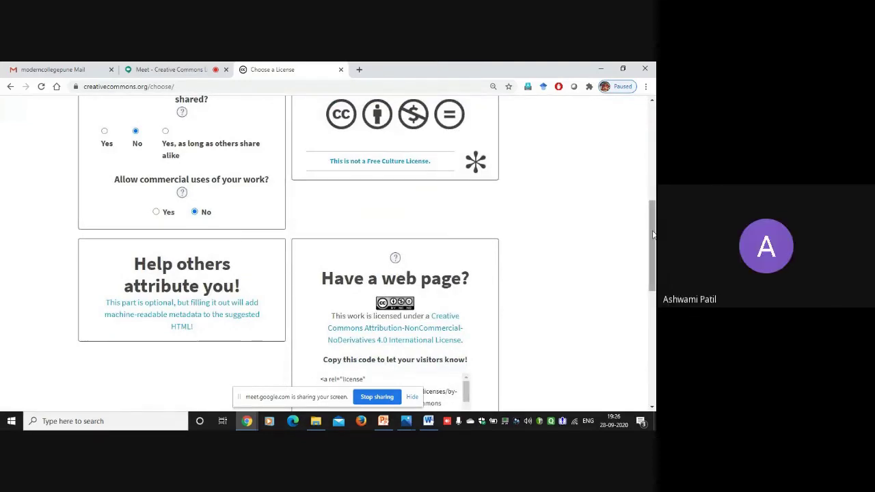
left_click_drag(652, 234, 653, 242)
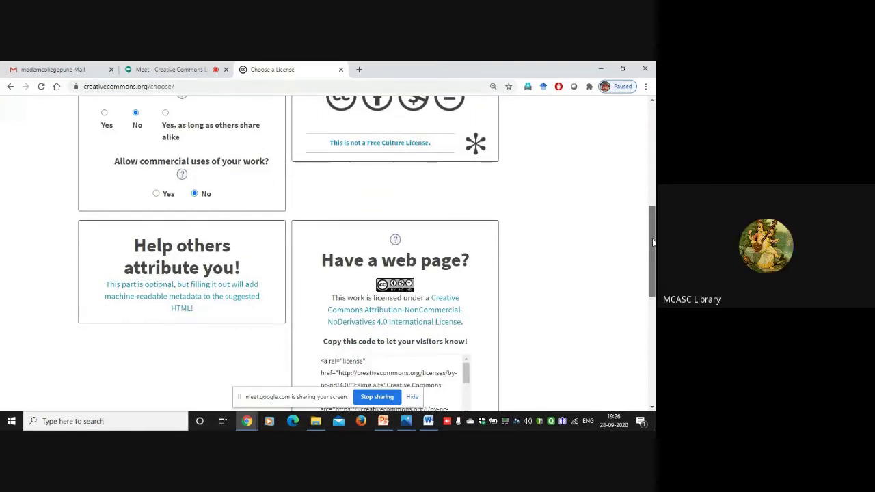
scroll(221, 234, "down", 1)
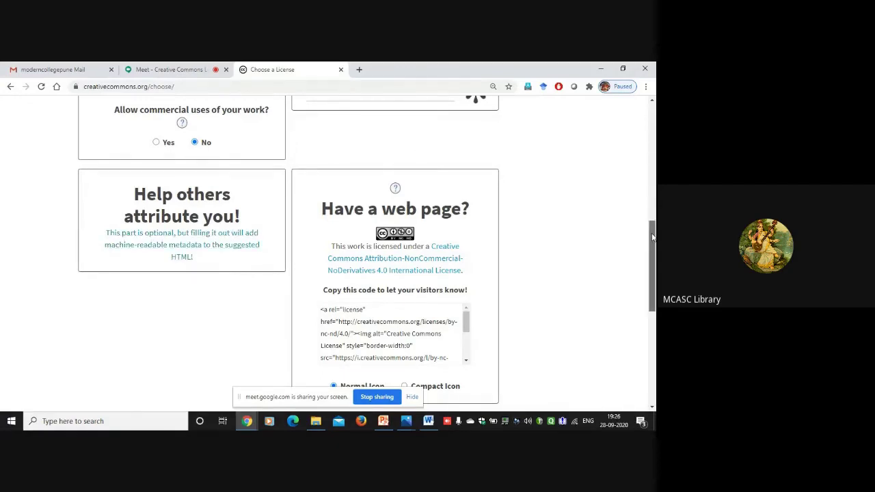
left_click_drag(653, 237, 652, 214)
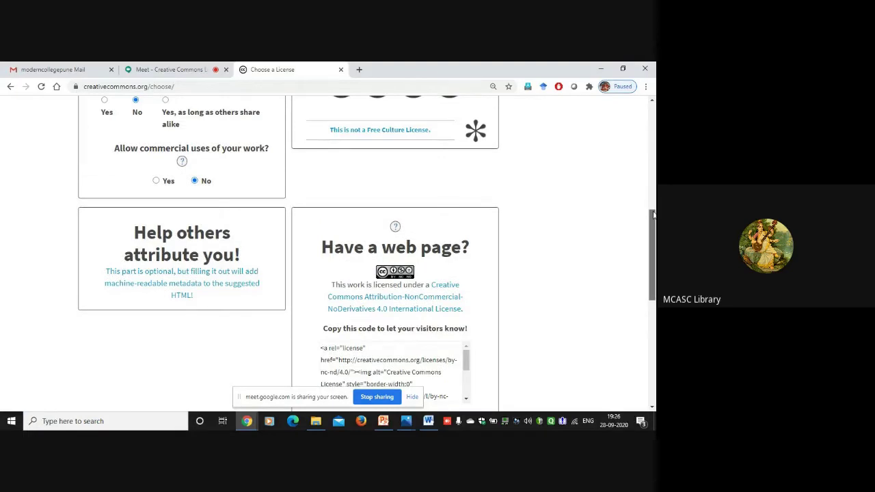
left_click_drag(653, 214, 653, 241)
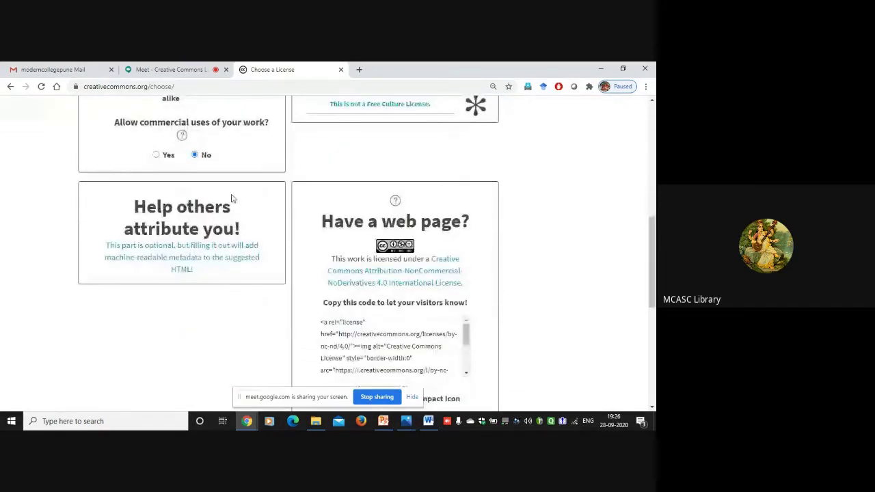
left_click(191, 249)
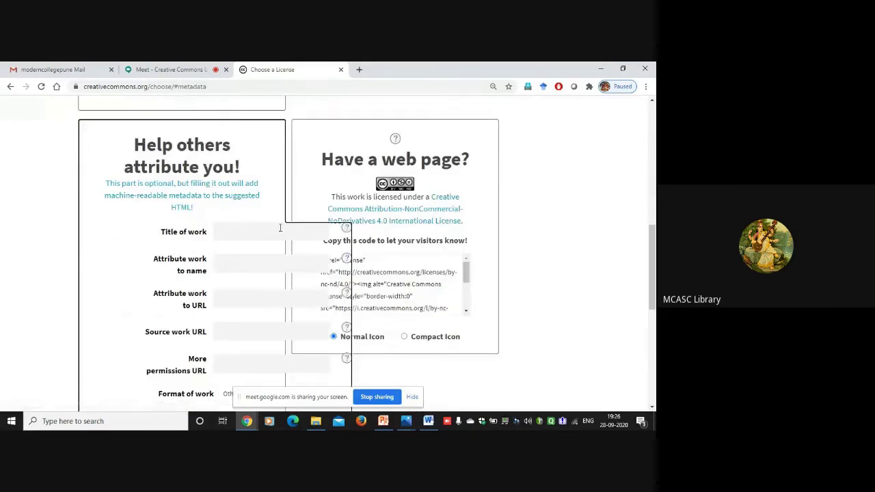
left_click(225, 231)
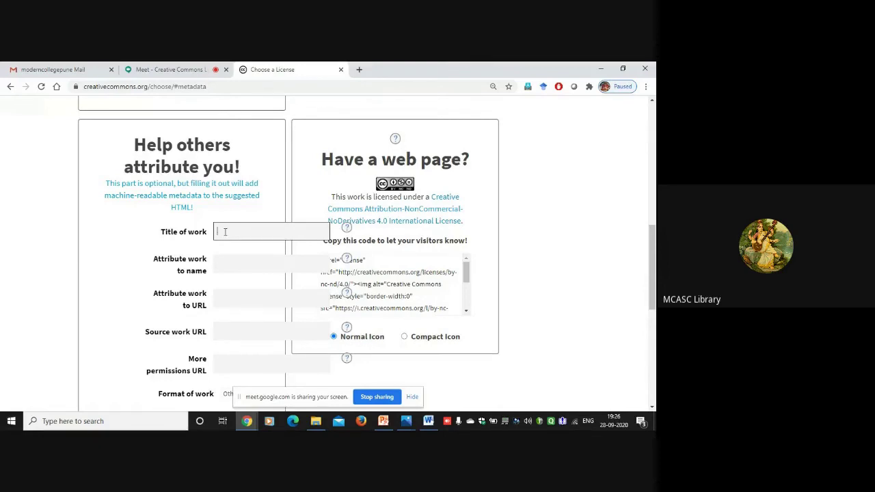
type("Introduction to")
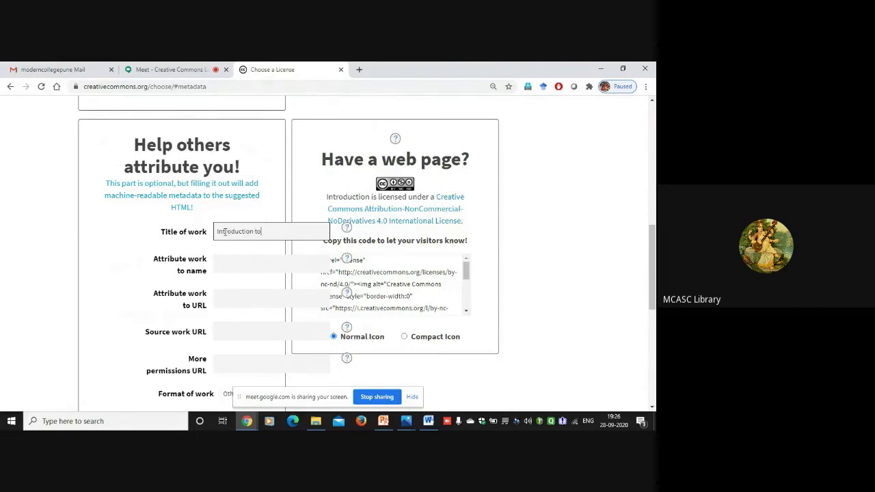
type(" CC License")
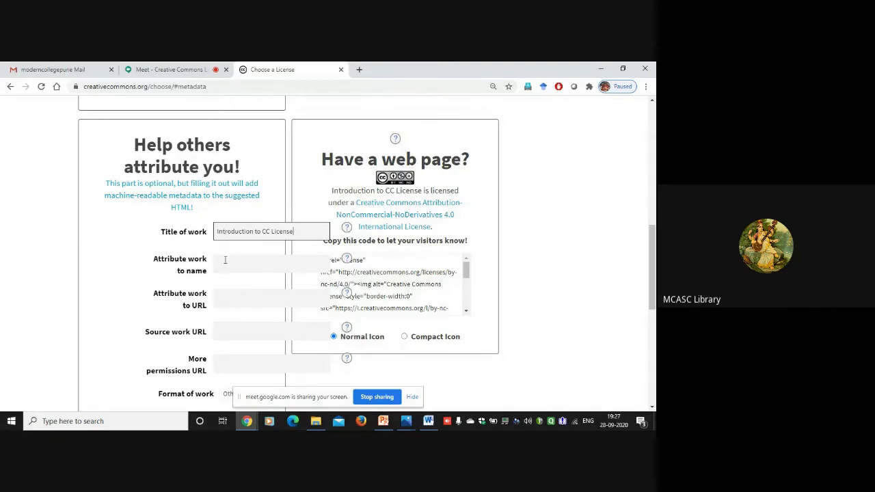
- Fill in the attribution name with the author's full name, Librarian, Progressive Education Society's Modern college(Autonomous), and the college's location
left_click(225, 260)
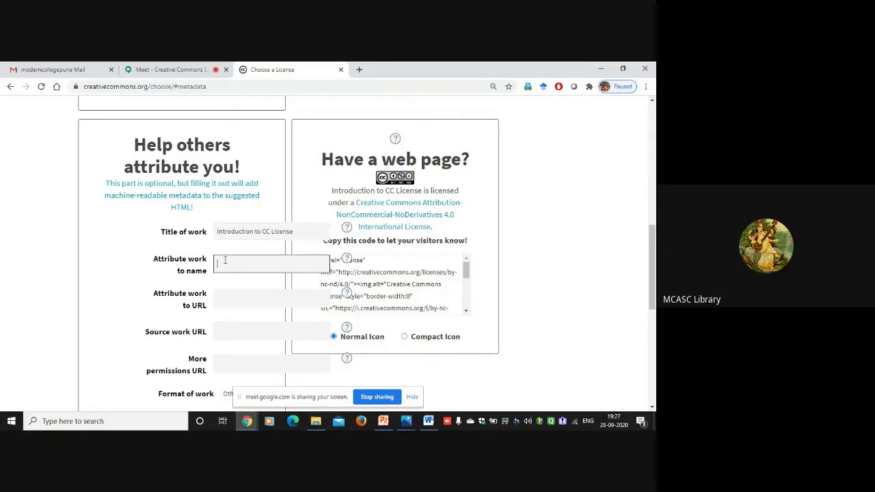
type("Dr.Shantashree Sengup")
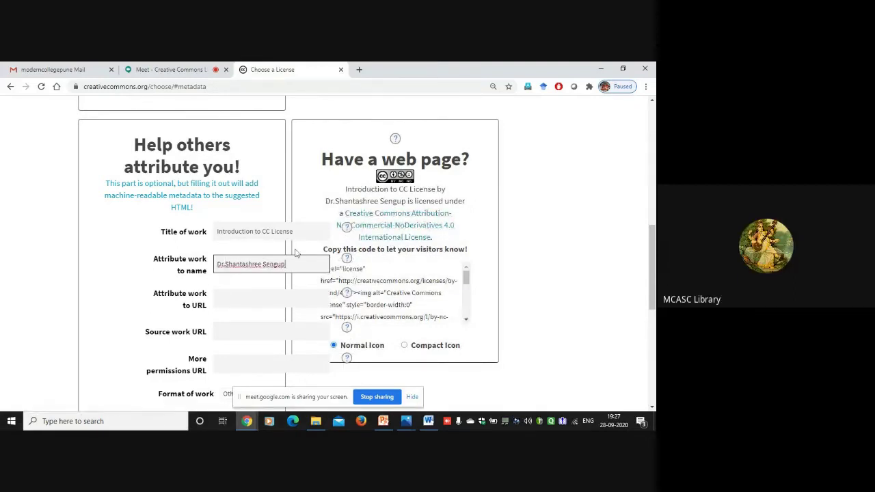
type("ta")
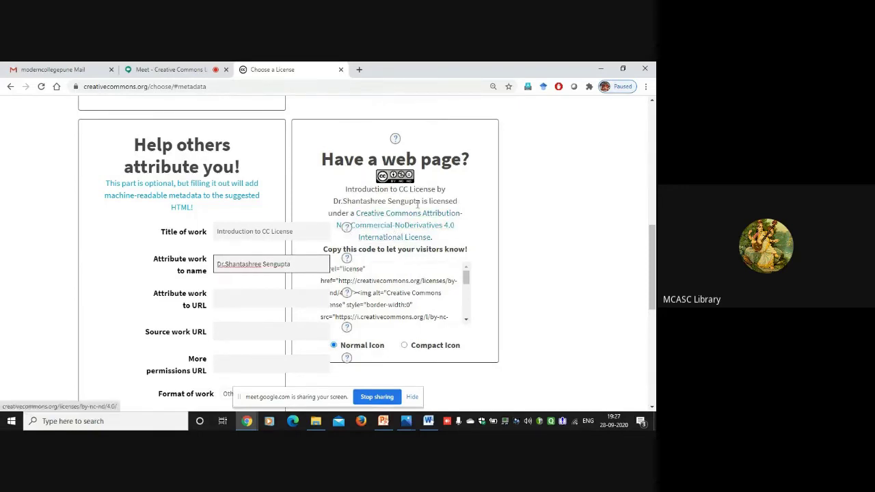
type(",")
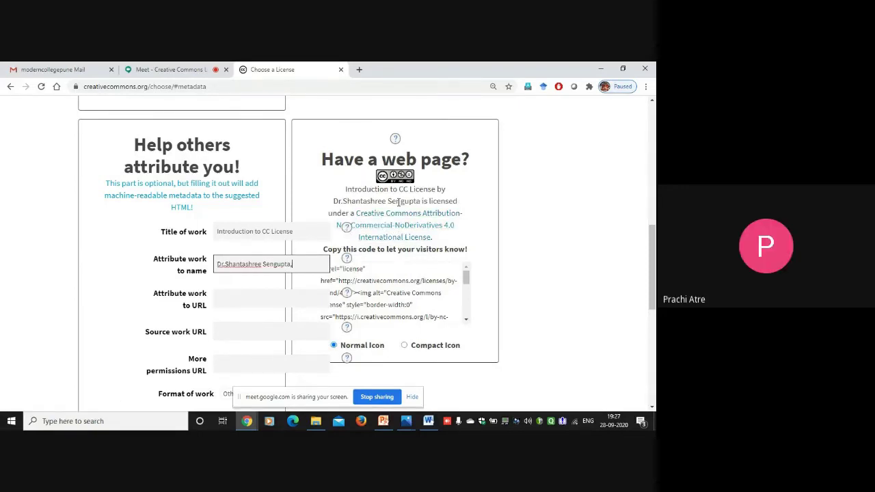
type(" Li")
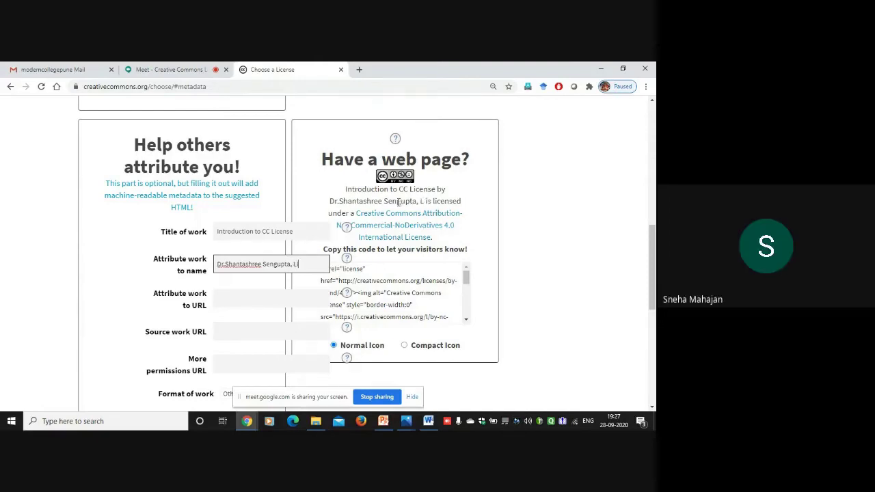
type("brarian, P")
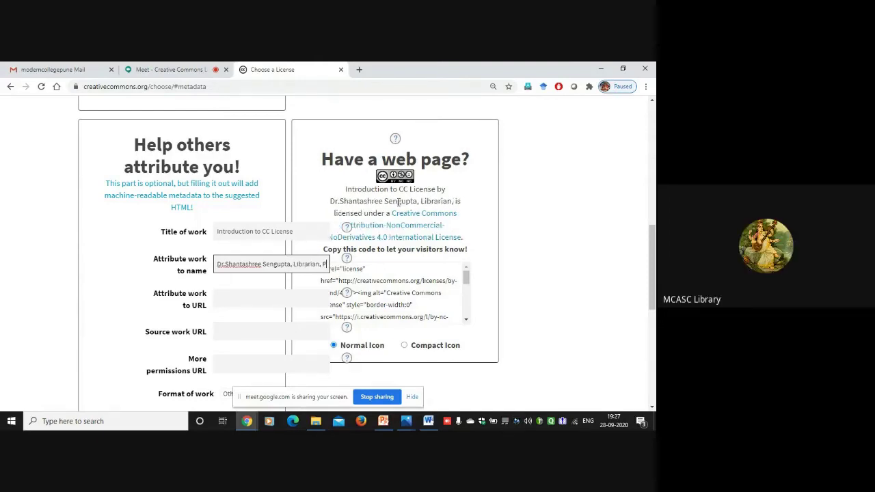
type("r")
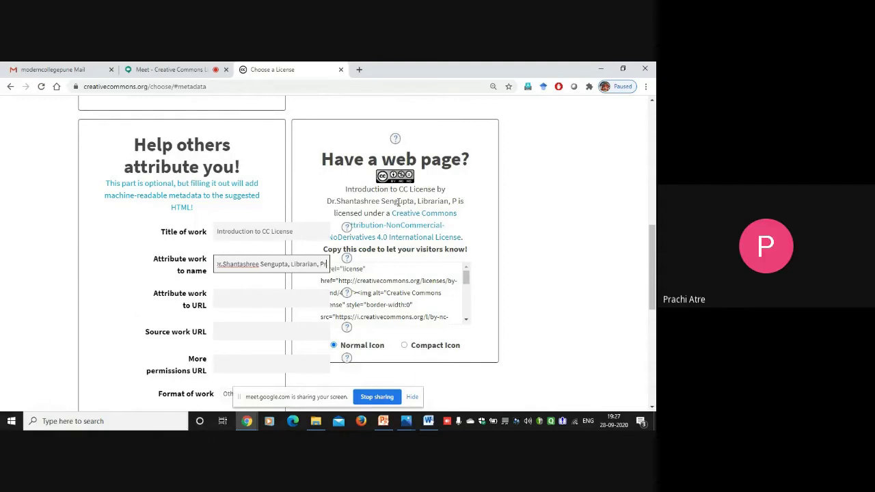
type("ogressive Ed")
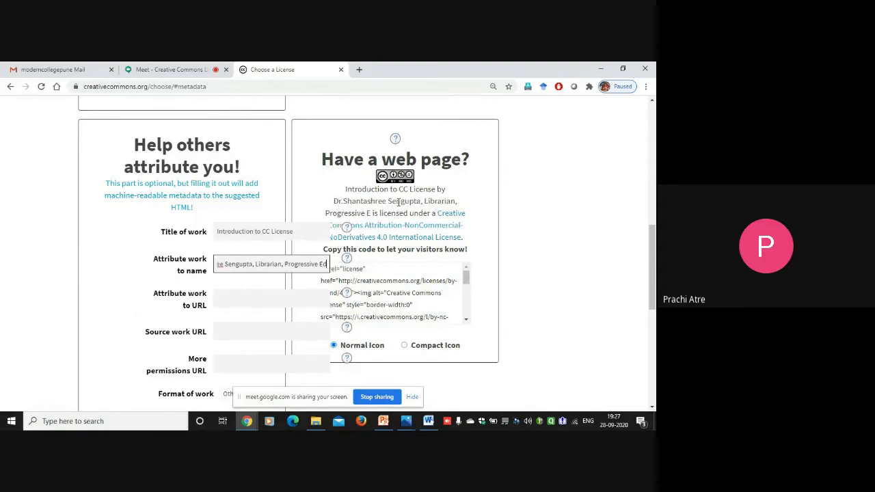
type("ucation Societ")
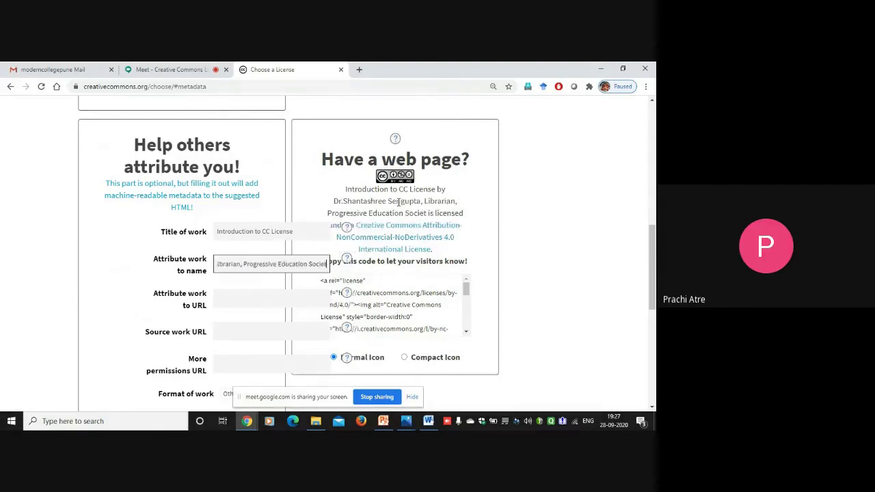
type("y's Modern")
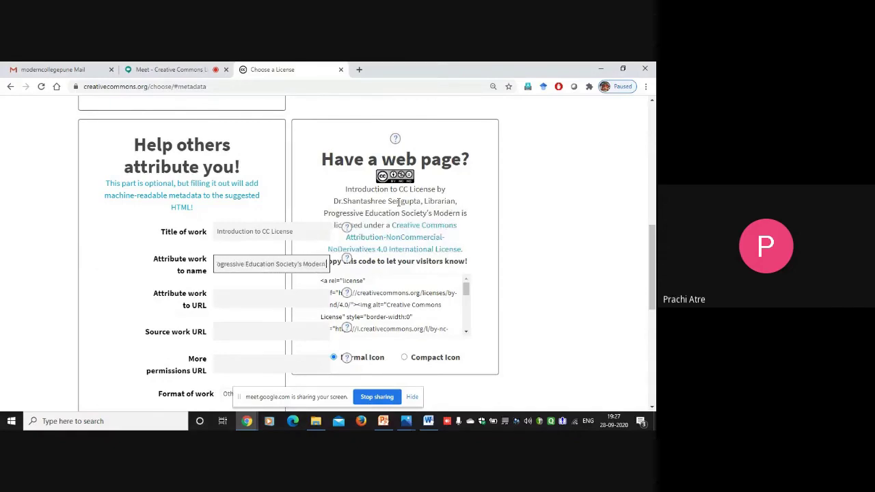
type(" college")
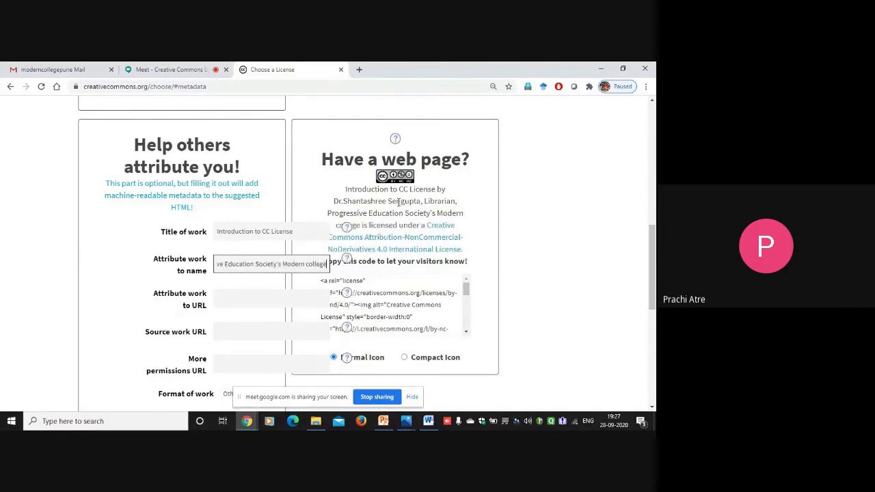
type("(Auton")
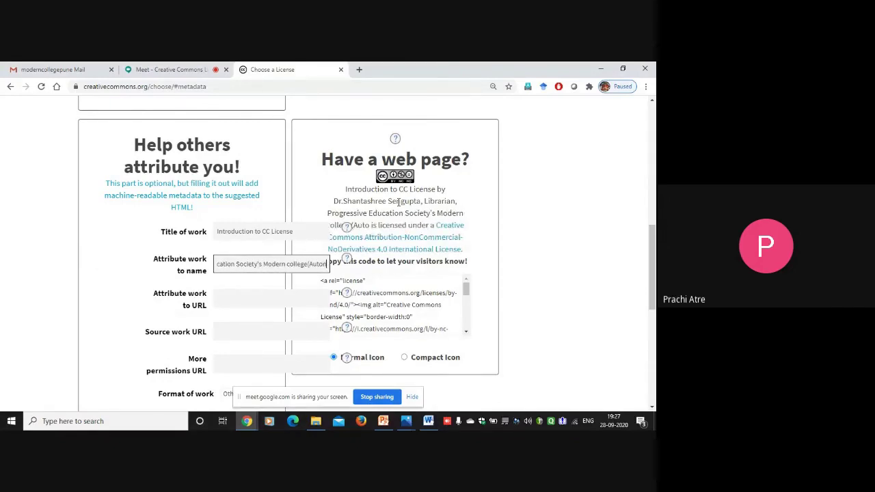
type("omous), Shiva")
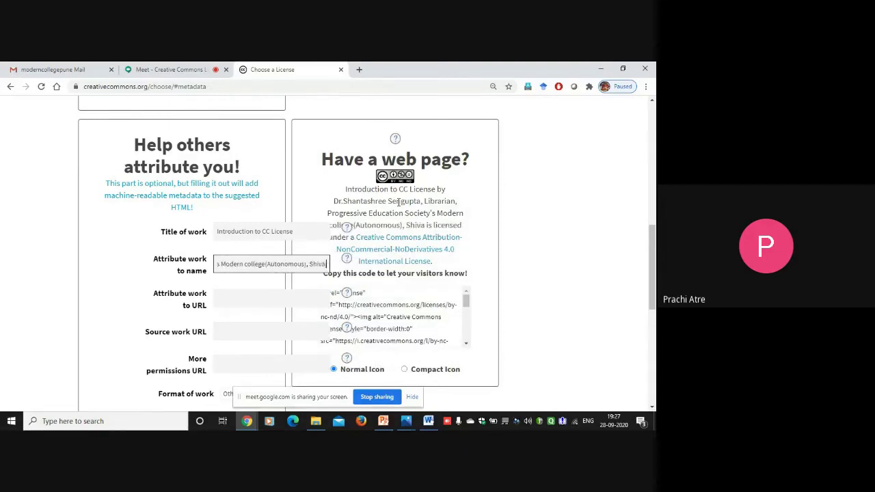
type("jinagar, Pune")
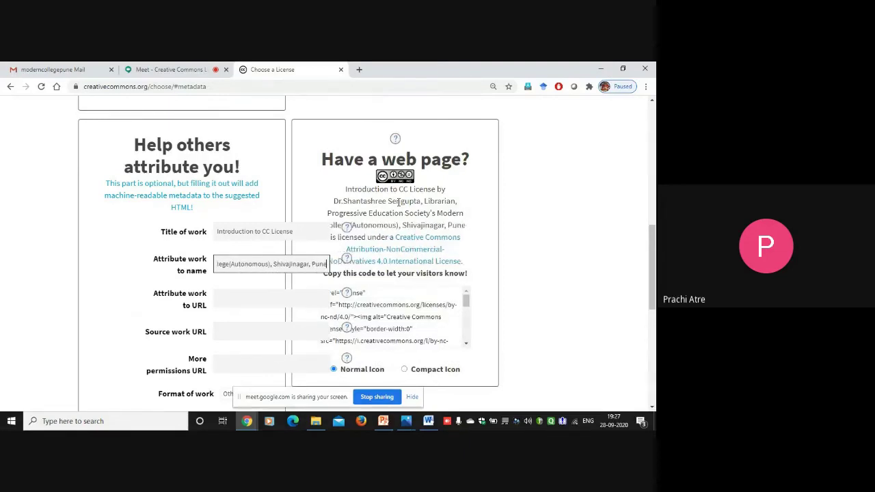
type("-5")
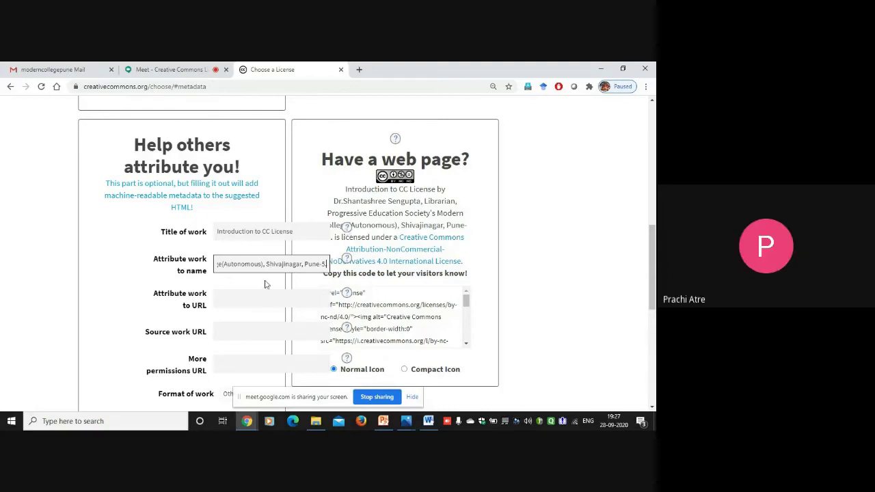
- Copy the address of the author's personal Google Sites website in a new tab and enter it as the Attribute work to URL
left_click(239, 299)
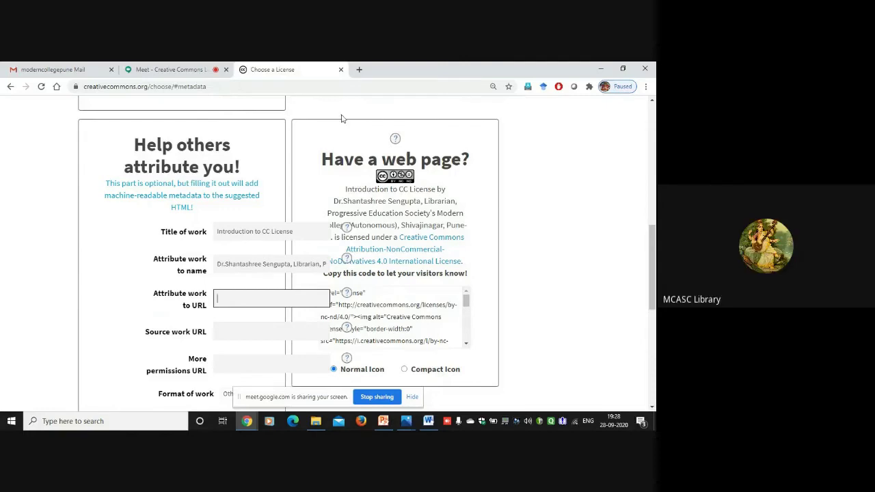
left_click(360, 70)
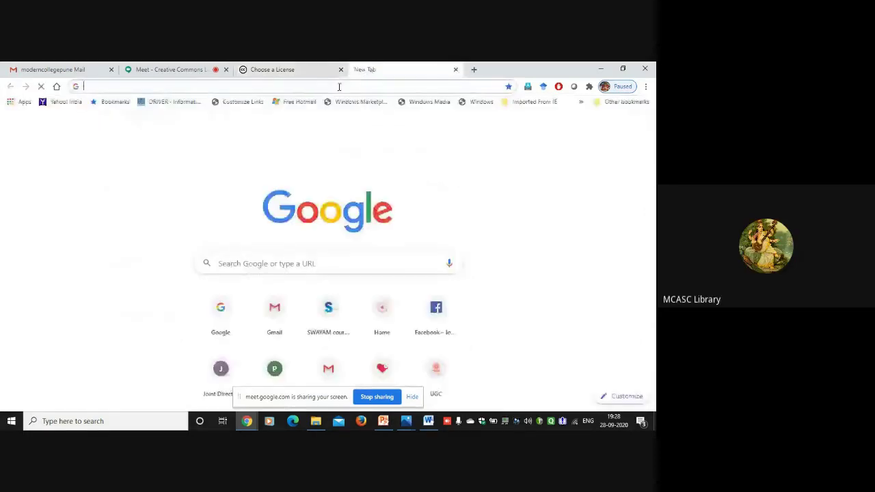
type("sites")
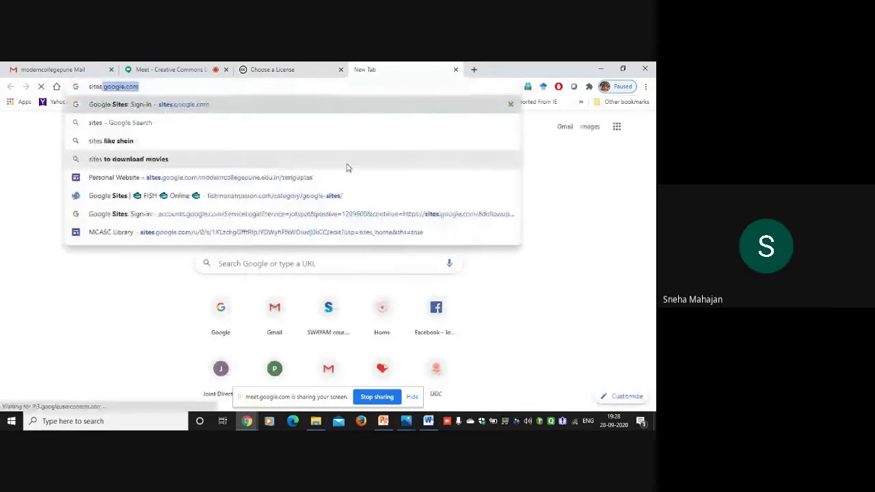
left_click(335, 176)
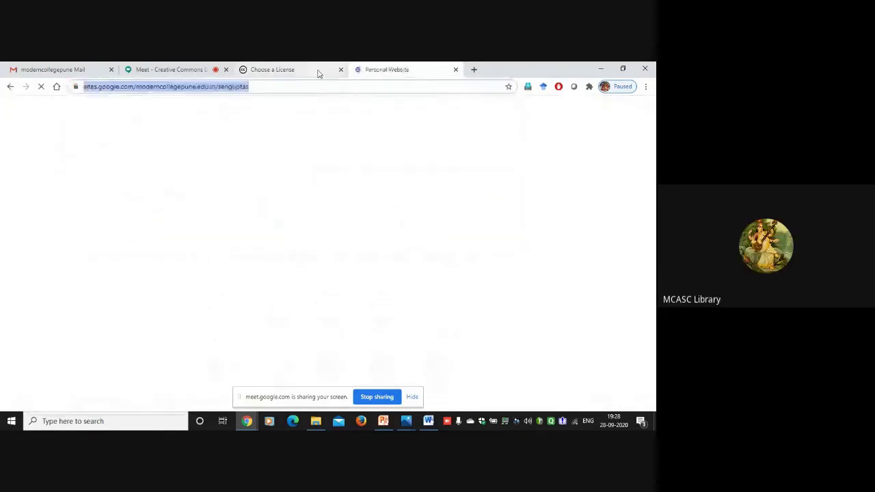
left_click(318, 73)
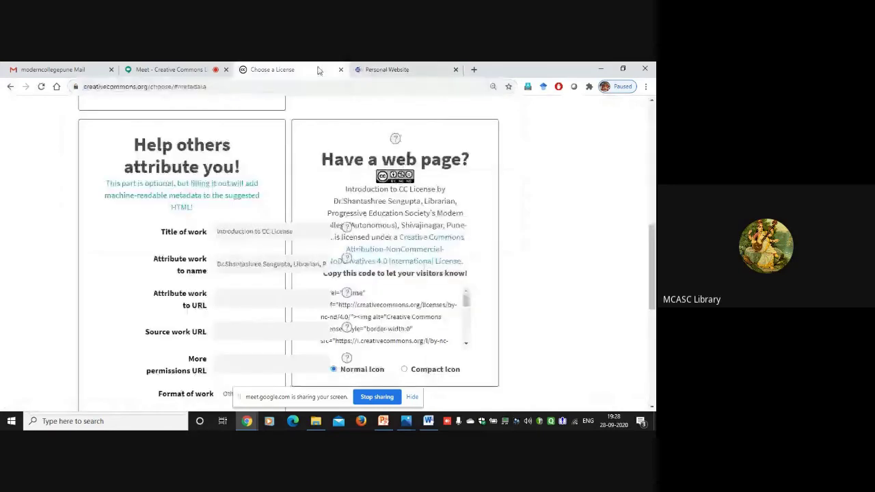
- Close the personal website tab and set the format of work to Video, leaving the source work URL blank
left_click(235, 335)
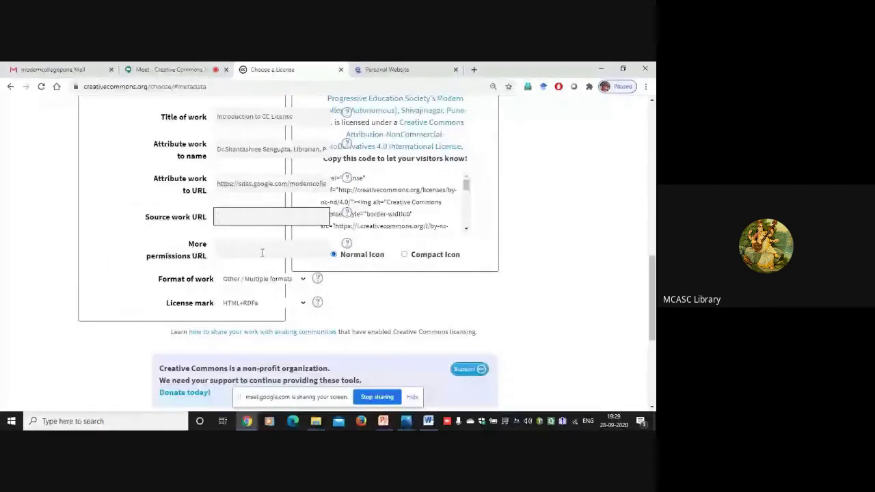
left_click(304, 280)
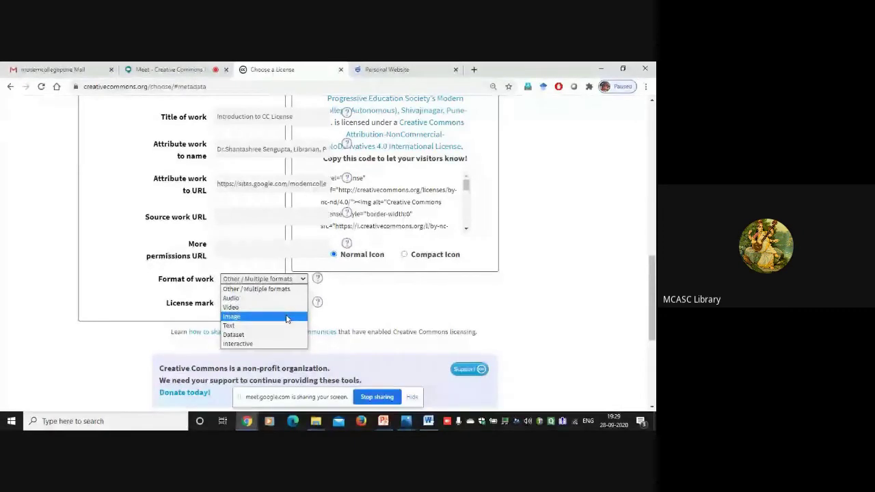
left_click(455, 69)
left_click(303, 279)
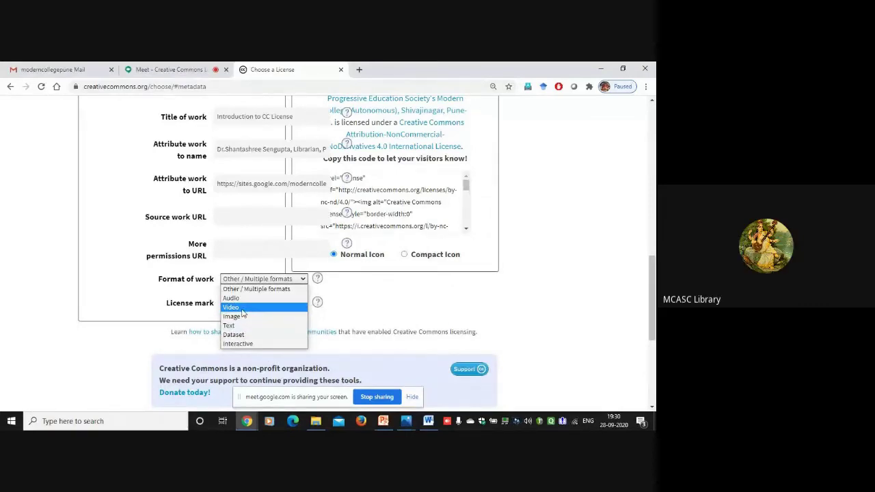
left_click(241, 309)
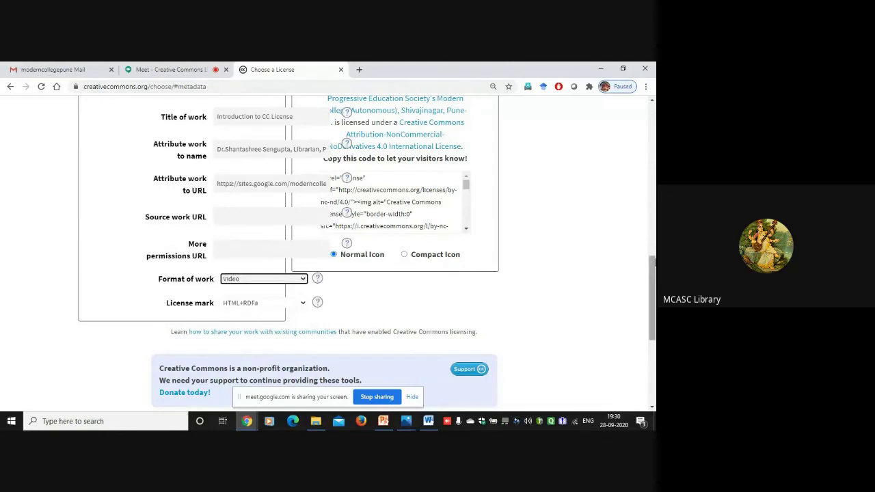
- Copy the generated license badge image and paste it into the blank Document1 in Microsoft Word
scroll(652, 269, "up", 1)
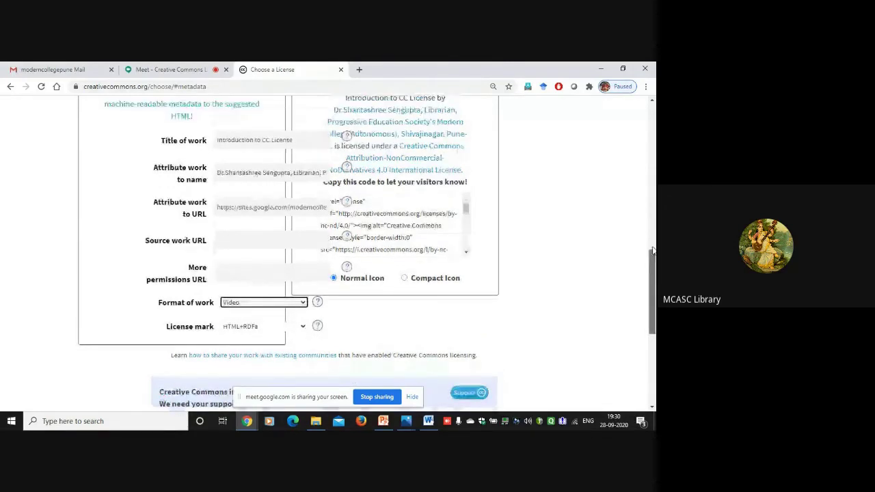
scroll(653, 269, "up", 3)
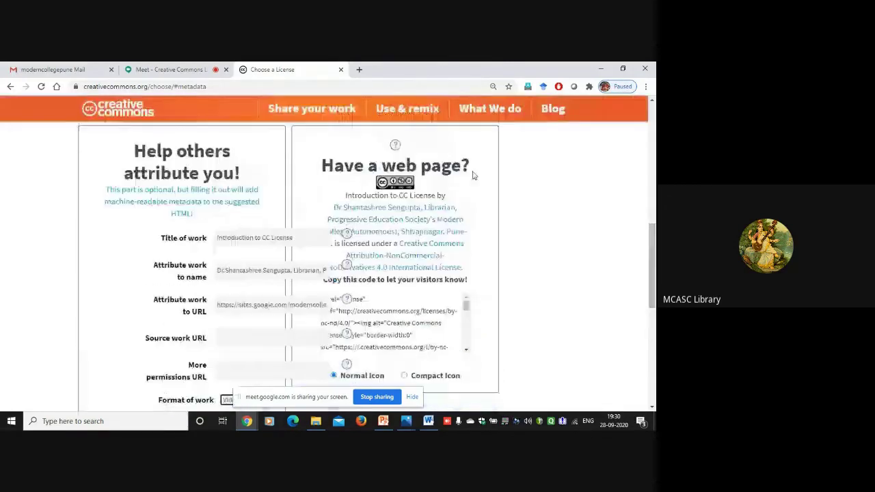
right_click(403, 188)
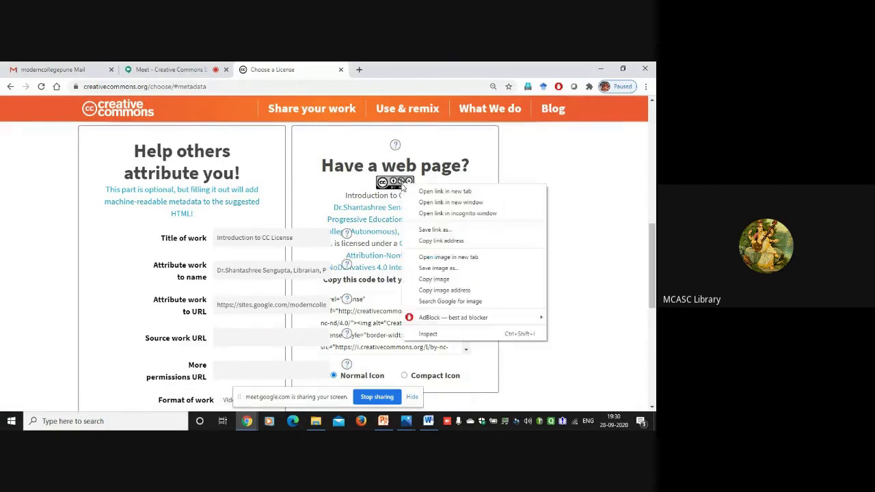
left_click(430, 280)
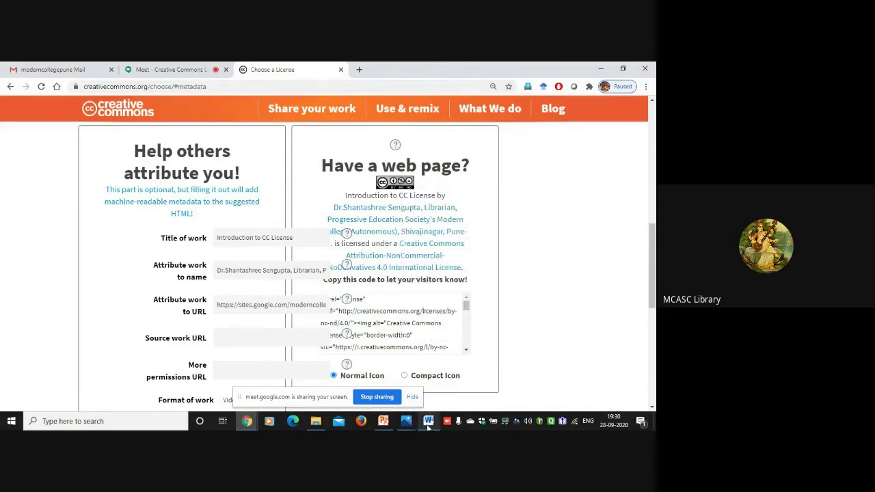
mouse_move(428, 422)
left_click(425, 363)
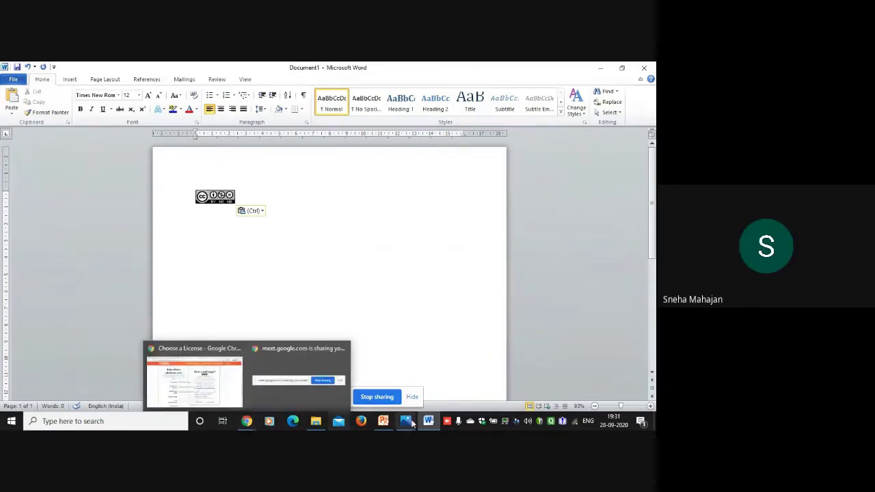
- Copy the full license statement below the badge in the Chrome license chooser and paste it after the badge in the Word document
mouse_move(409, 422)
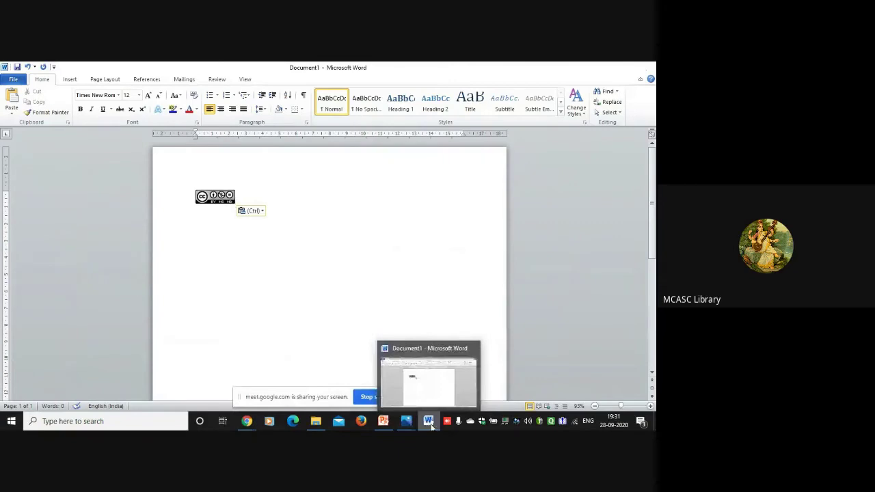
left_click(432, 426)
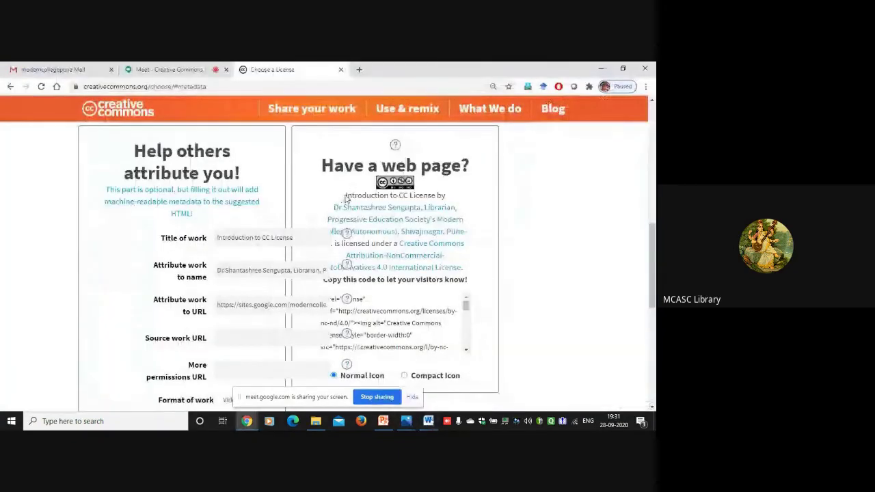
left_click_drag(347, 196, 467, 274)
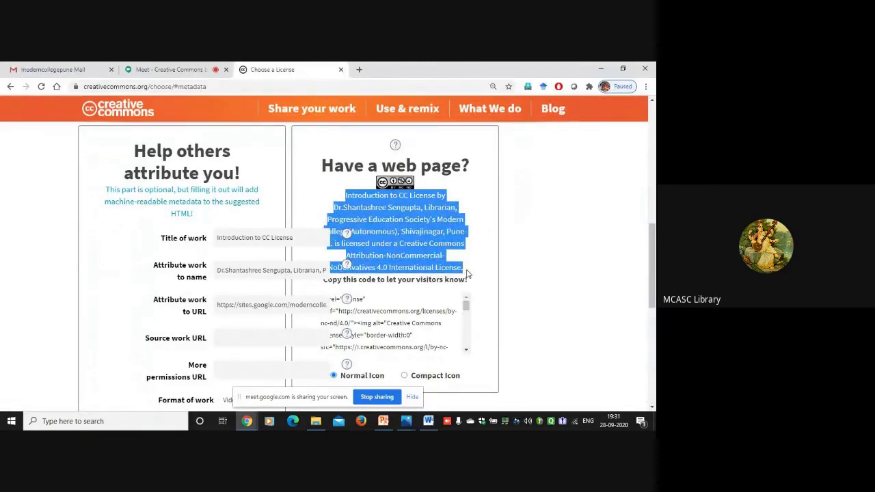
left_click(427, 422)
key("ctrl+v")
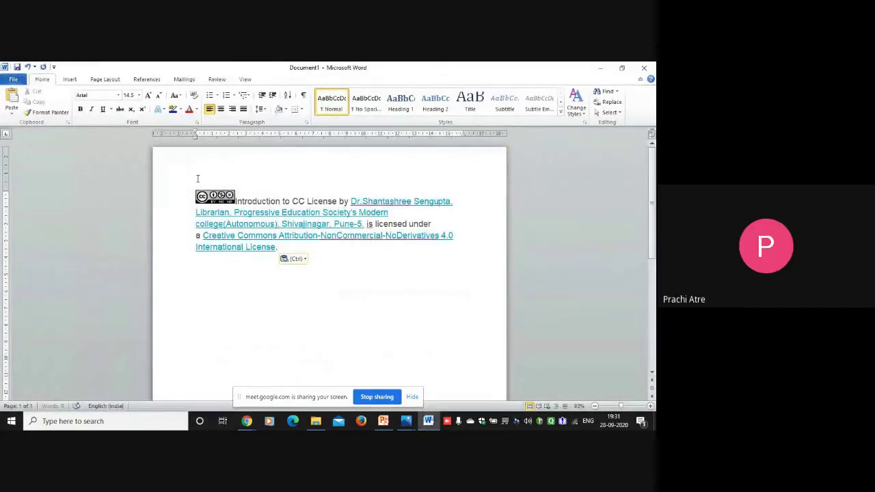
- Try justified alignment on the pasted license statement and settle on centred alignment
left_click_drag(236, 200, 282, 249)
left_click(242, 108)
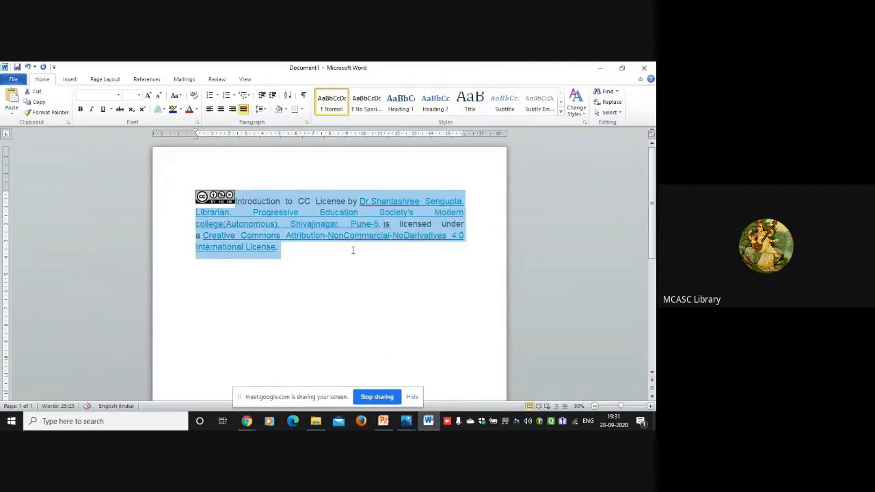
left_click(221, 110)
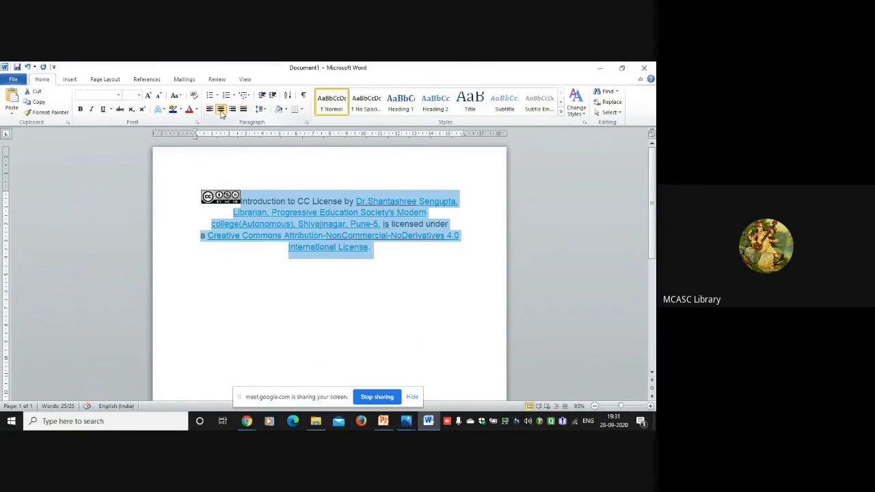
- Change the license badge's text wrapping to a floating style and move the badge slightly left, beside the start of the statement
left_click(388, 246)
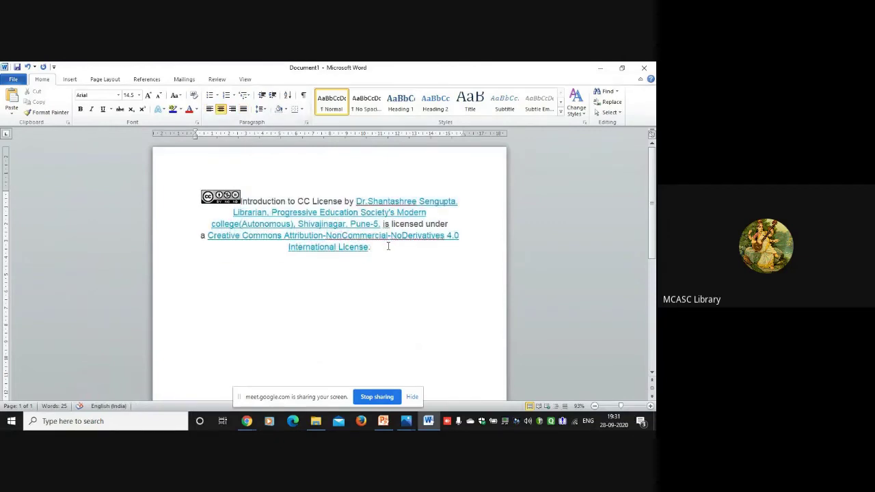
left_click_drag(220, 197, 220, 200)
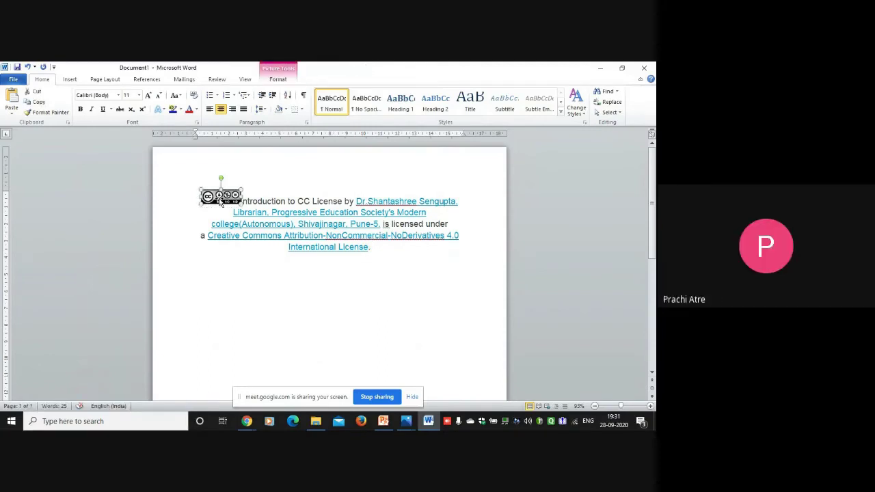
right_click(220, 201)
mouse_move(280, 340)
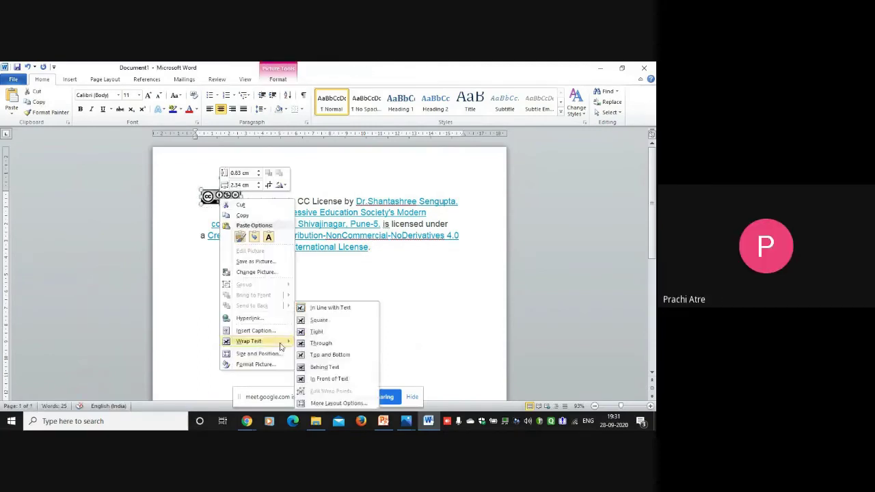
left_click(318, 338)
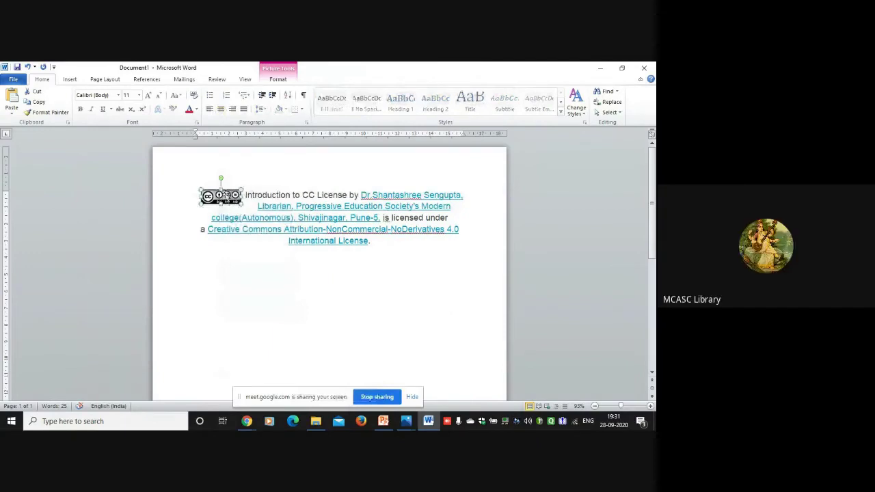
left_click_drag(220, 194, 210, 200)
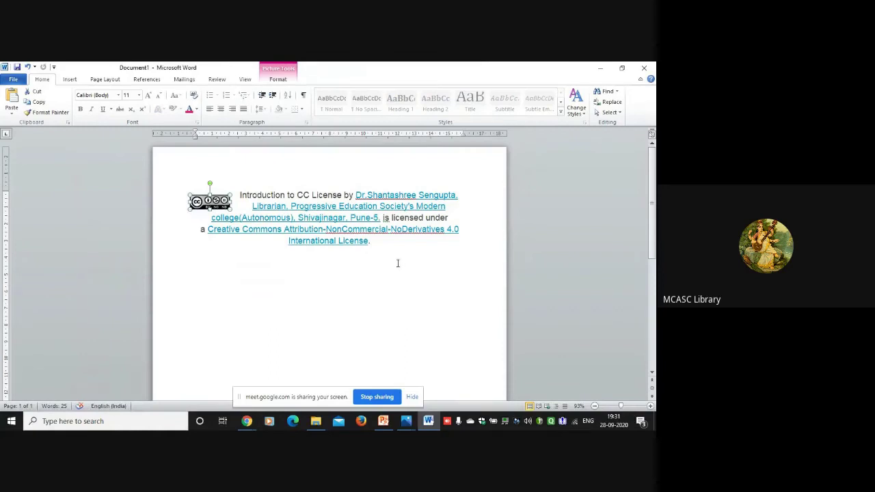
- Select the entire document and reduce the license statement's font size to 12
triple_click(368, 229)
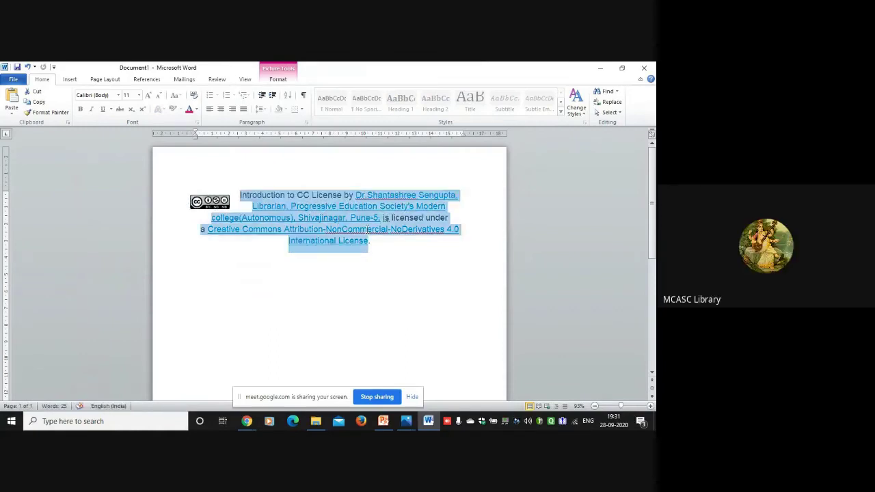
key("ctrl+a")
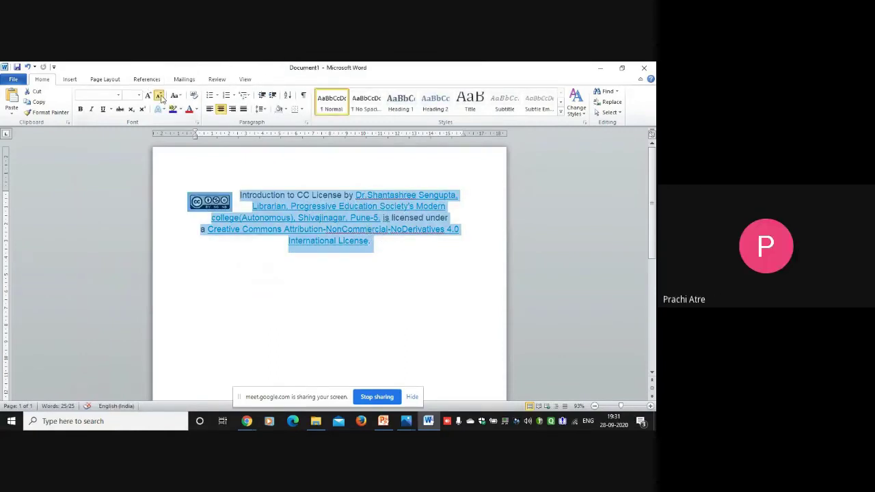
left_click(159, 97)
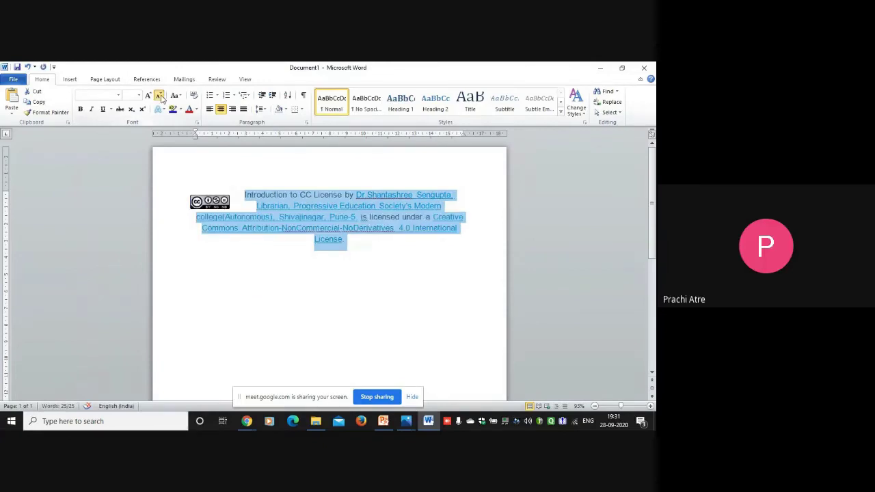
left_click(160, 96)
left_click(332, 222)
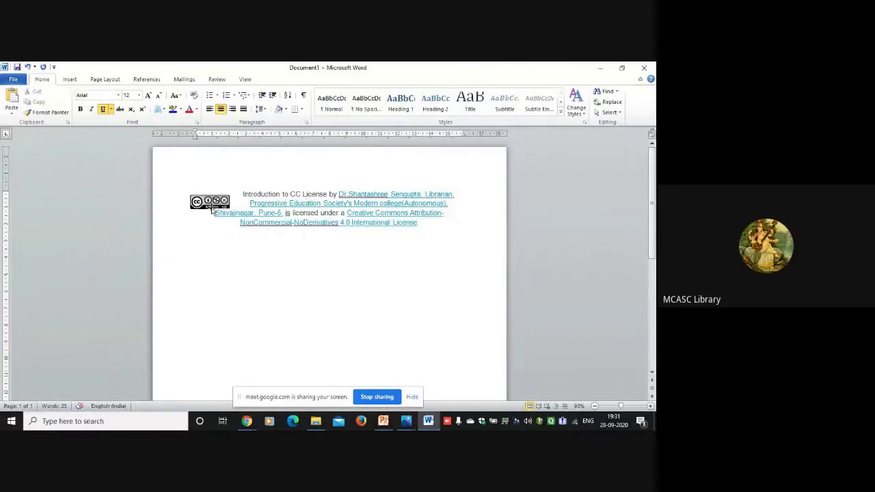
- Move the license badge down to the lower-left area of the page
left_click(614, 407)
left_click_drag(137, 179, 126, 373)
left_click_drag(126, 373, 127, 373)
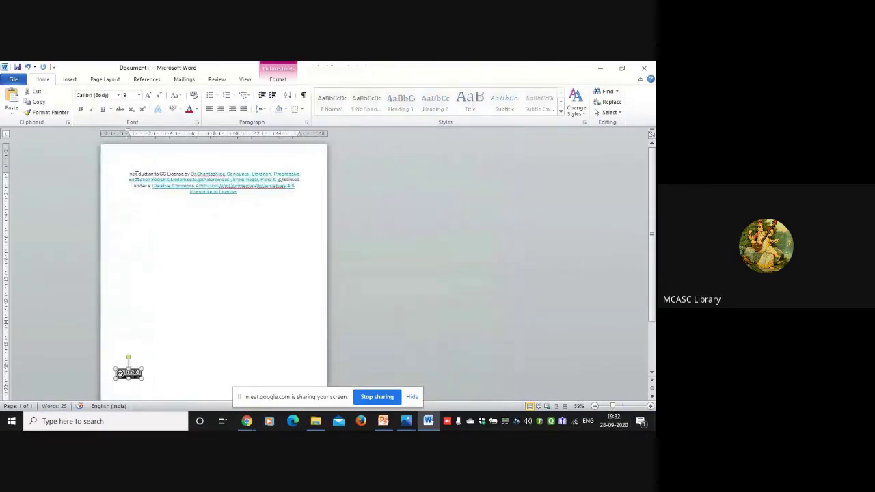
- Insert two blank lines above the license statement and place the badge roughly centred directly above the text
left_click(128, 174)
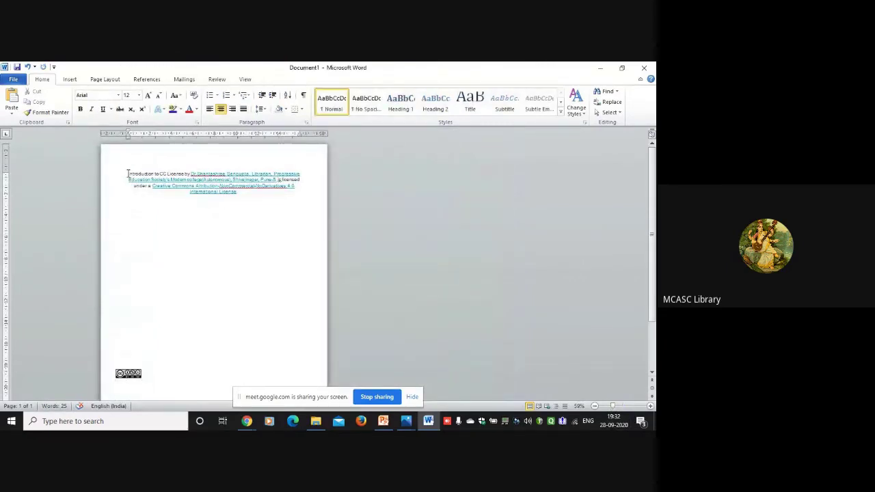
key("Return")
key("Return")
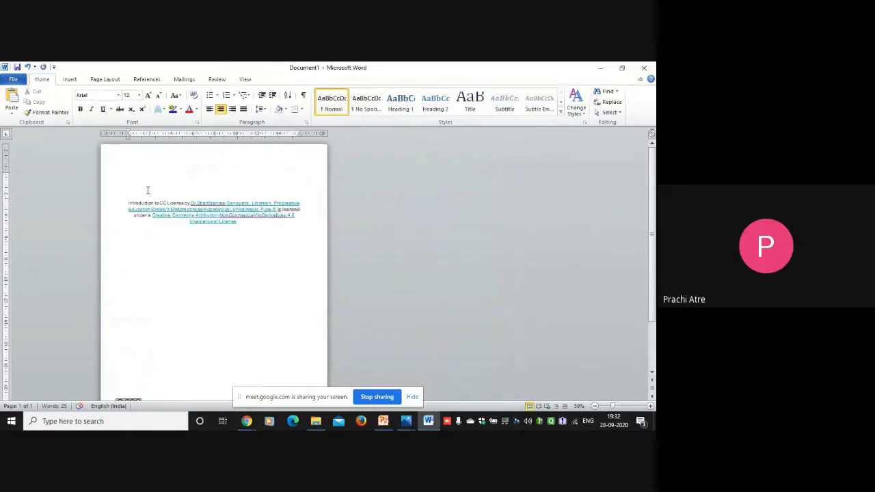
left_click(129, 389)
left_click_drag(130, 388, 211, 182)
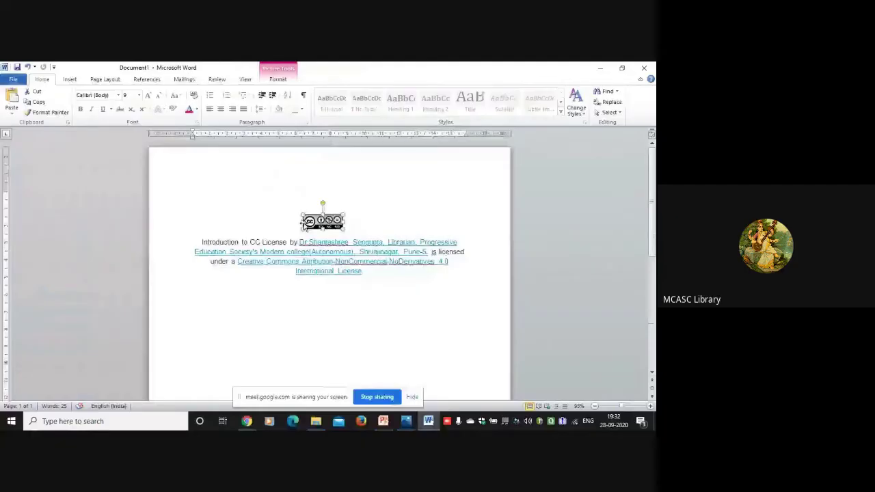
- Switch to the Creative Commons PPT window in PowerPoint and create a new blank presentation
mouse_move(385, 425)
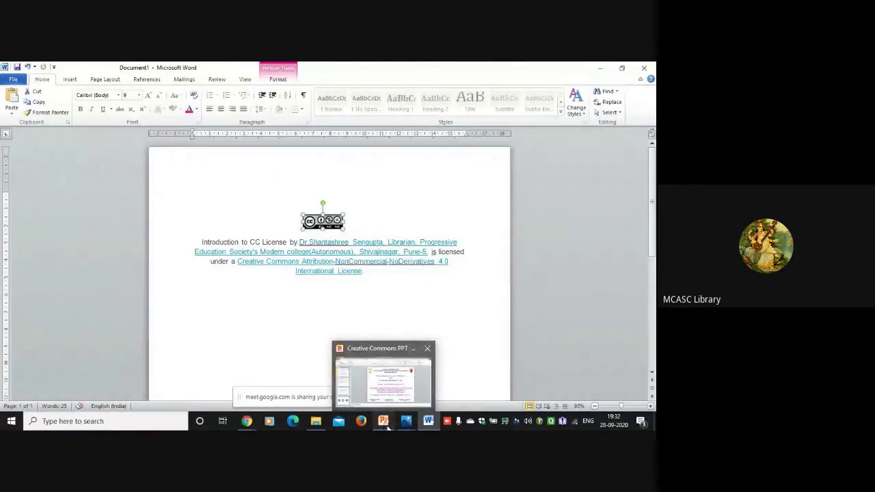
left_click(385, 424)
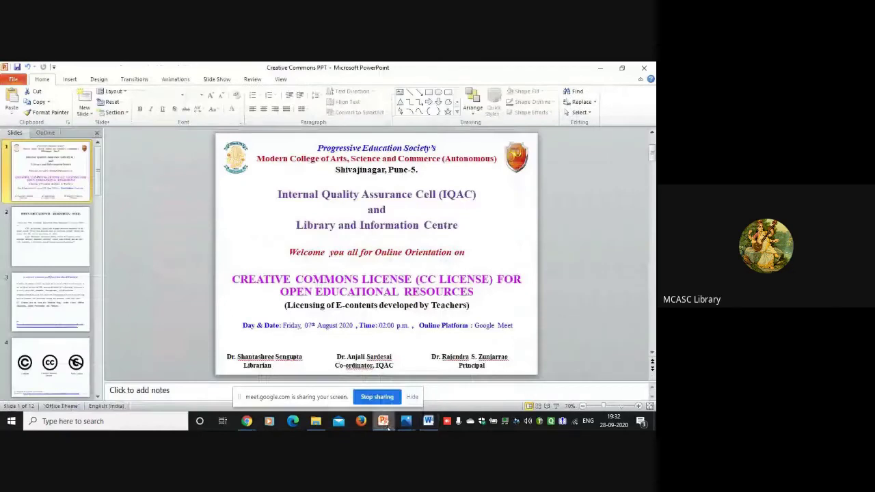
left_click(17, 80)
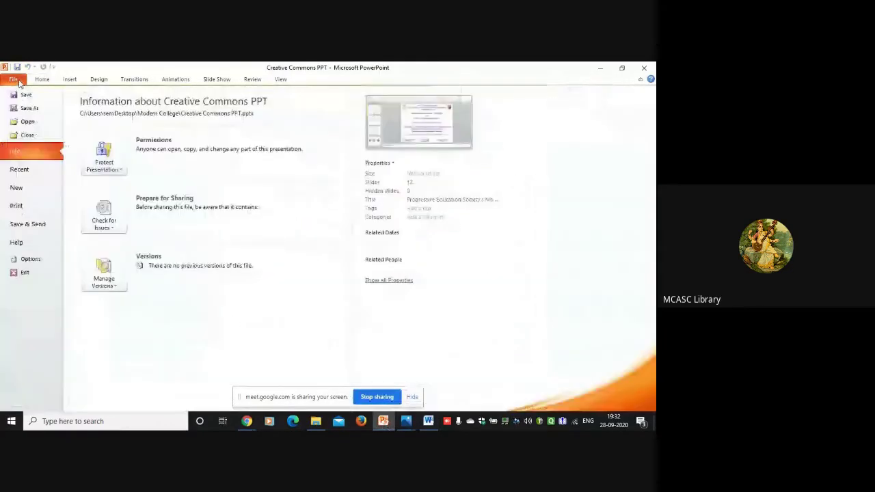
left_click(16, 189)
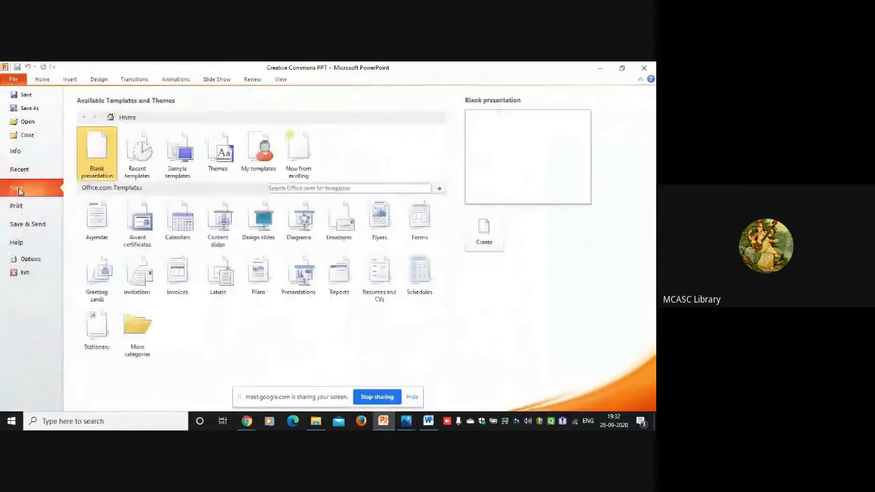
left_click(493, 242)
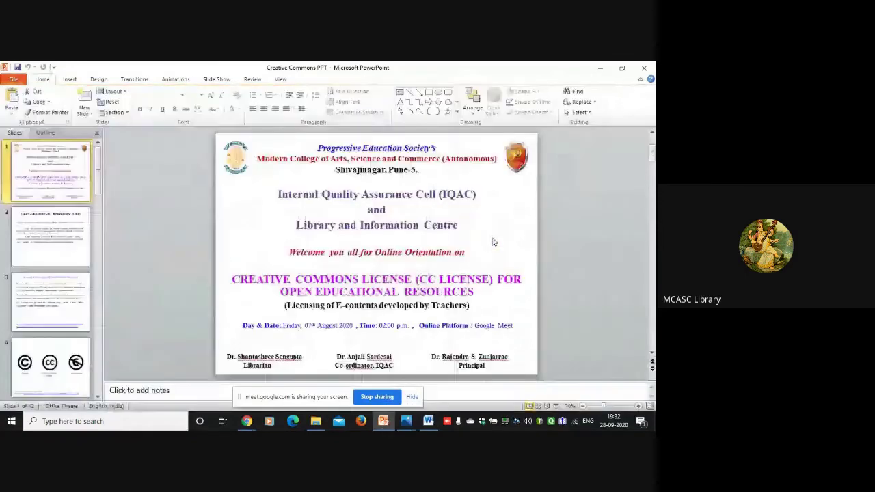
- Move the title placeholder to the top of the slide and enter "Introduction to European Languages" at font size 14
left_click_drag(371, 209, 377, 153)
left_click(449, 183)
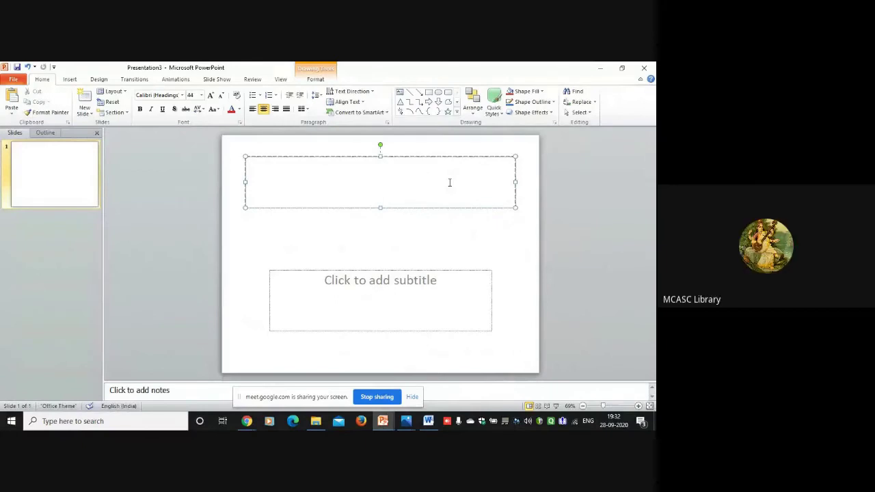
left_click(221, 95)
left_click(222, 96)
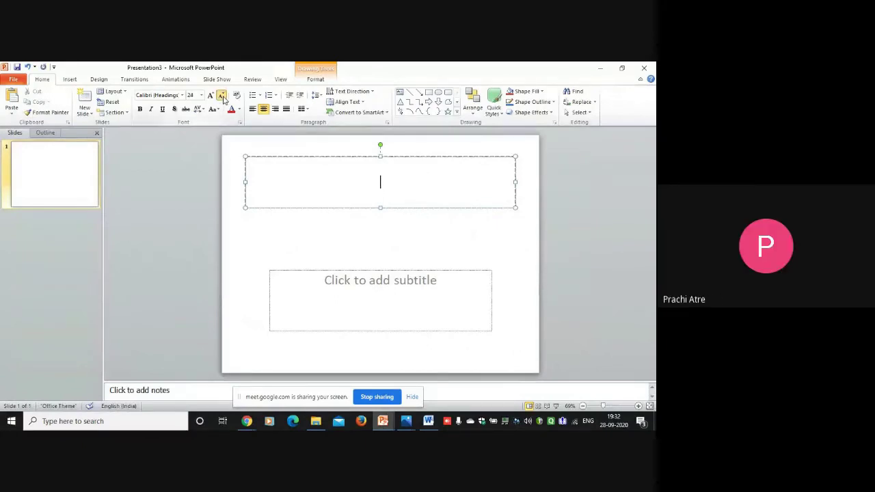
left_click(222, 96)
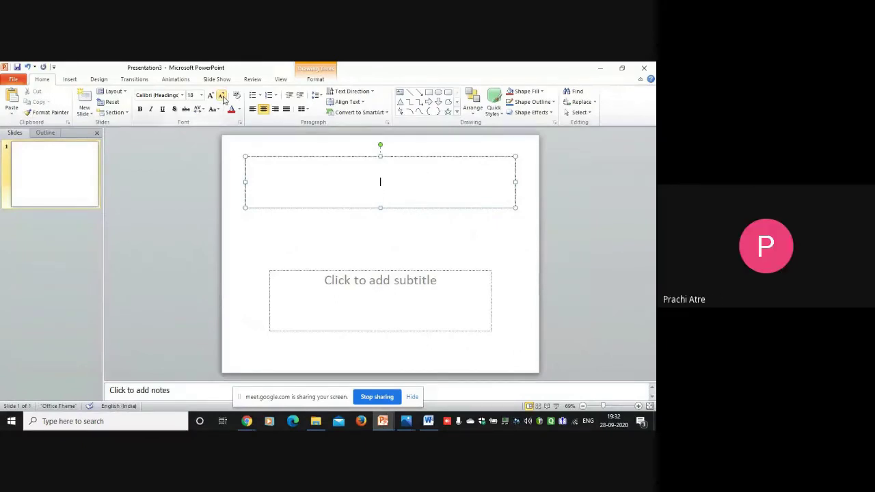
left_click(424, 196)
type("Introd")
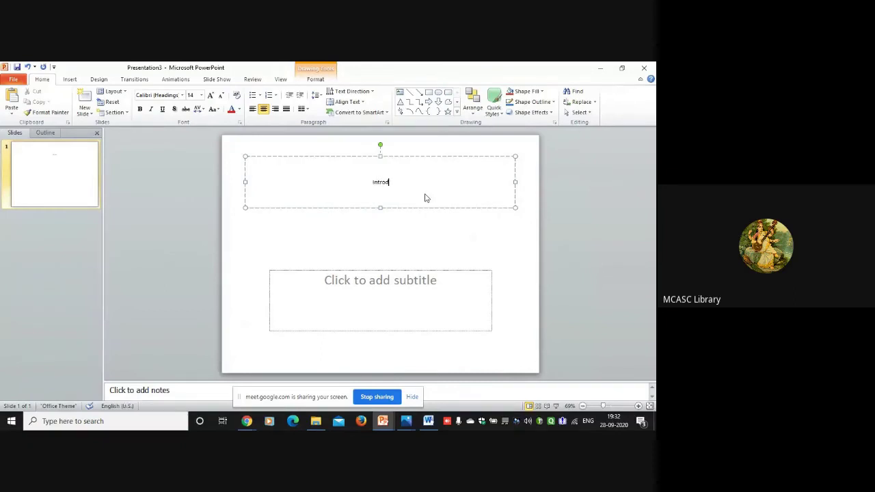
type("uction to European Languages")
- Increase the slide title's font size to 32 and shorten its placeholder to fit the single line
left_click_drag(328, 179, 445, 181)
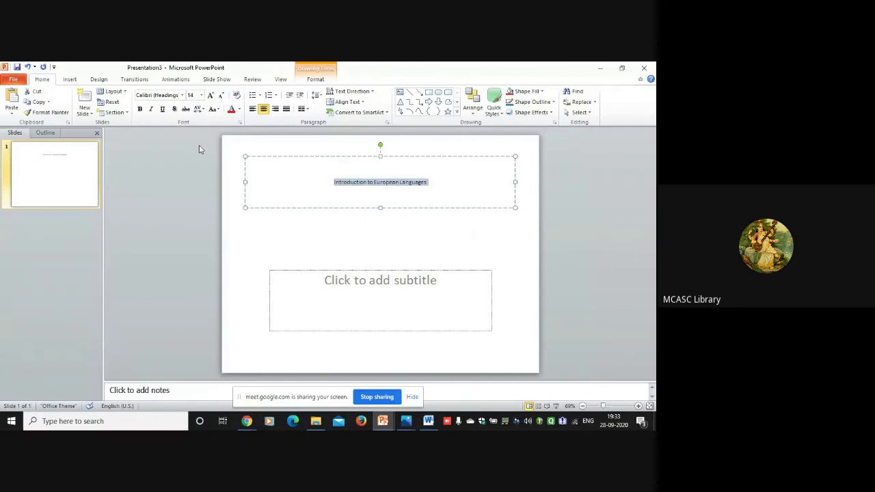
left_click(210, 96)
left_click(211, 95)
left_click(210, 96)
left_click(210, 96)
left_click(211, 96)
left_click(210, 95)
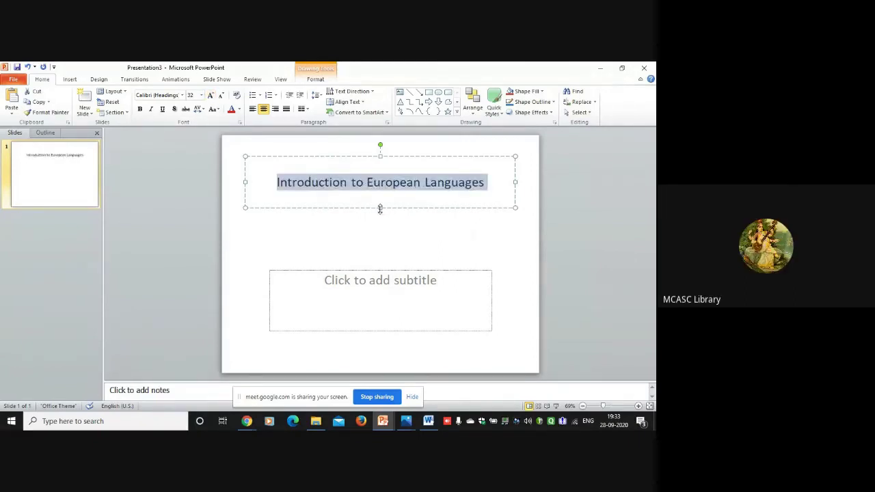
left_click_drag(380, 208, 380, 187)
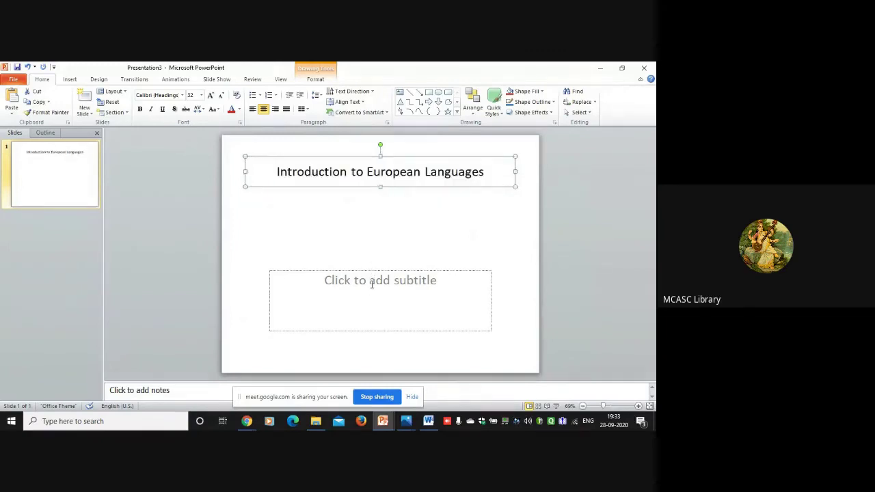
- Extend the subtitle placeholder upward to just below the title and set its font size to 24
left_click(372, 284)
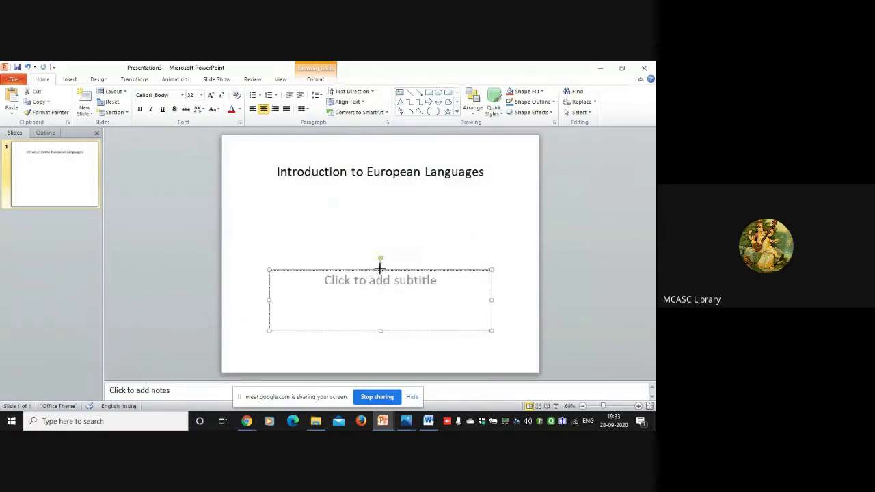
left_click_drag(380, 268, 381, 197)
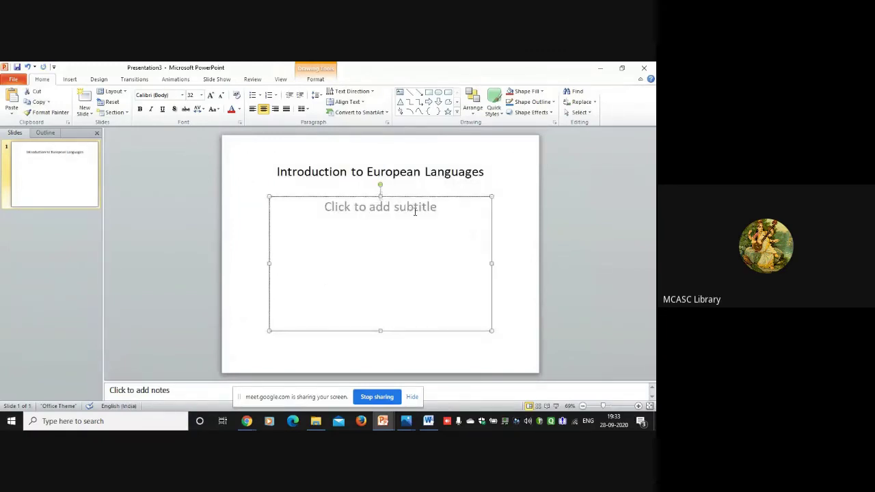
left_click(221, 96)
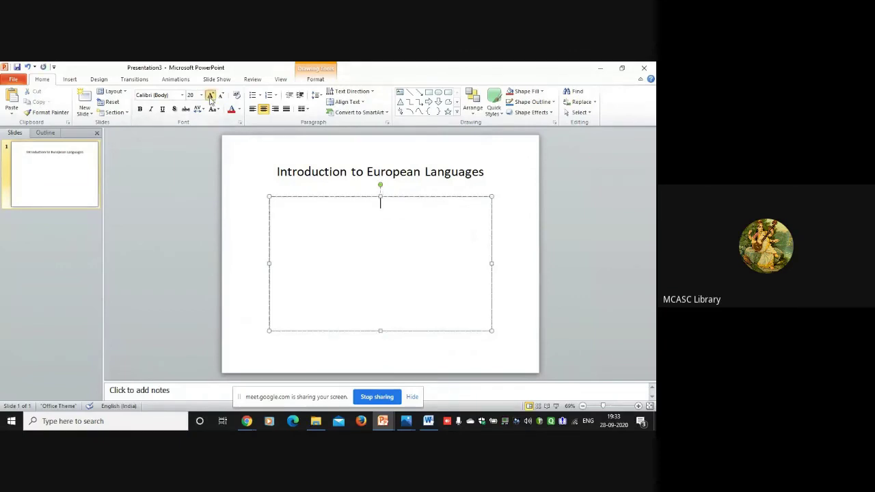
left_click(211, 96)
- Enter four subtitle lines: "By", the presenter's name with title, "Designation" and "College Name"
type("By ")
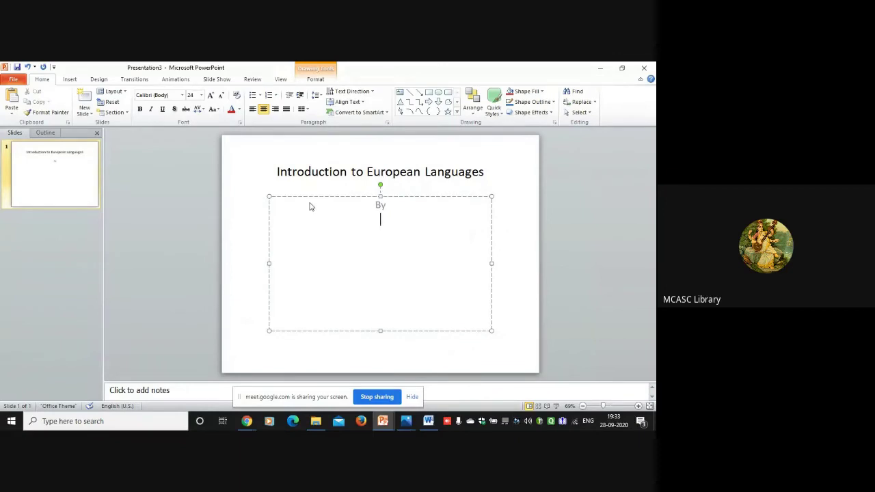
type("Dr. S.S.Sengupt")
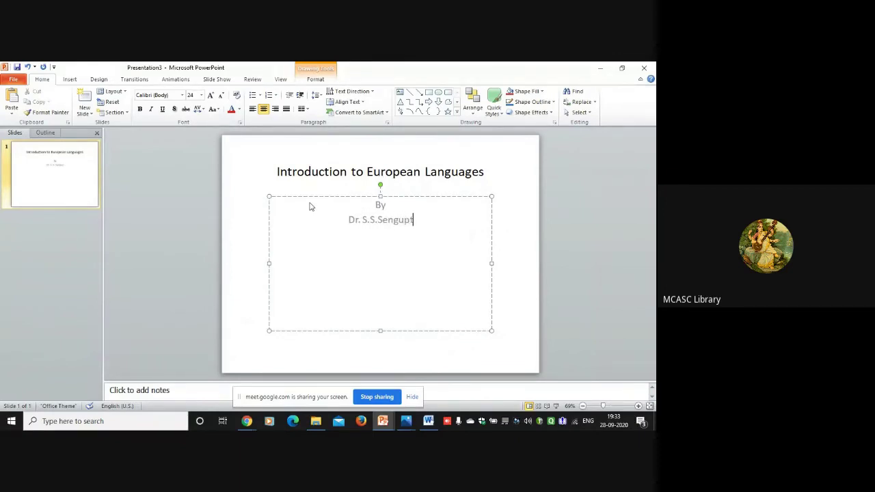
type("a")
key("Return")
type("Designat")
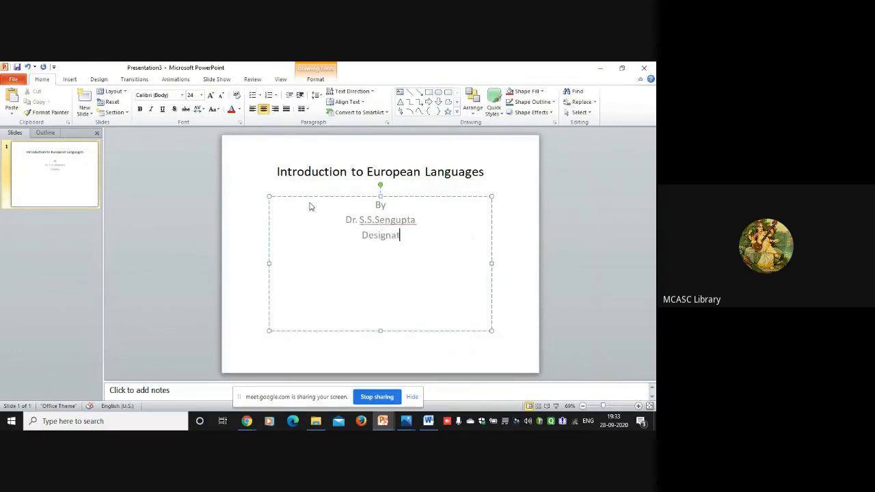
type("ion")
key("Return")
type("Coll")
key("BackSpace")
key("BackSpace")
type("llege NAa")
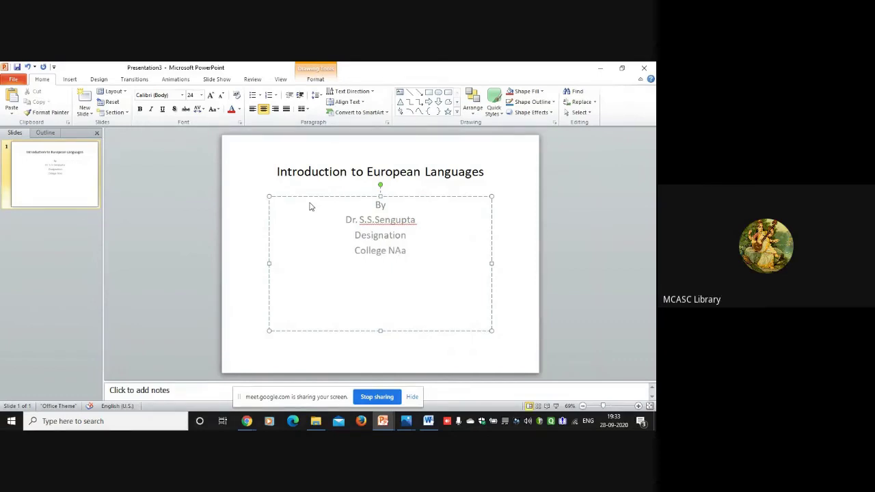
key("BackSpace")
key("BackSpace")
type("ame")
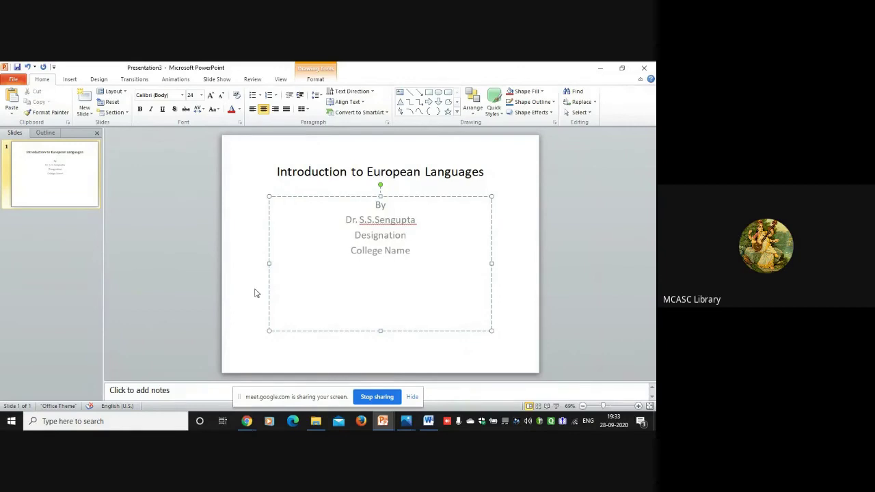
- Enlarge the subtitle placeholder downward and to both sides so it fills most of the slide below the title
left_click_drag(381, 332, 381, 358)
left_click_drag(269, 276, 232, 270)
left_click_drag(492, 277, 533, 279)
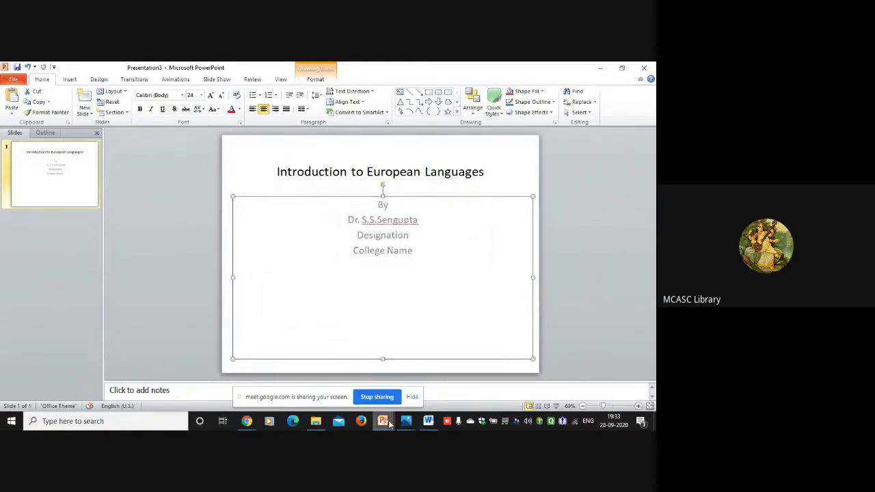
- Switch to Chrome and copy the license badge image from the Creative Commons license page
mouse_move(246, 422)
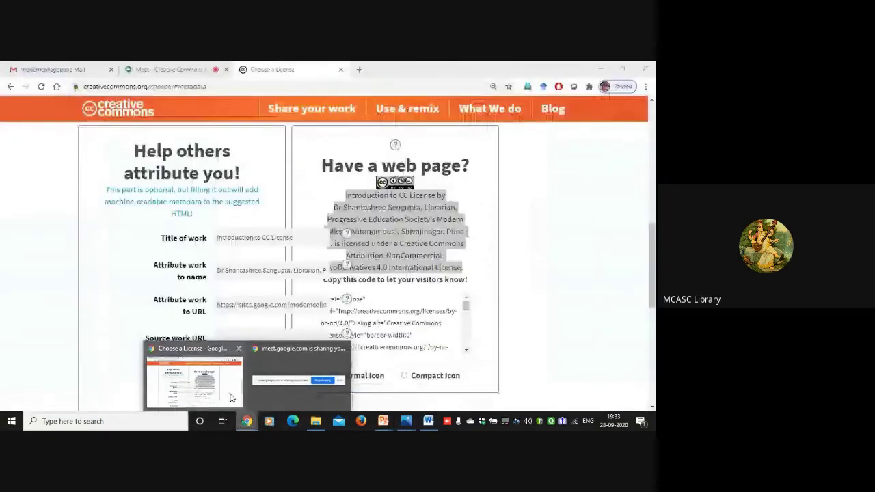
left_click(231, 398)
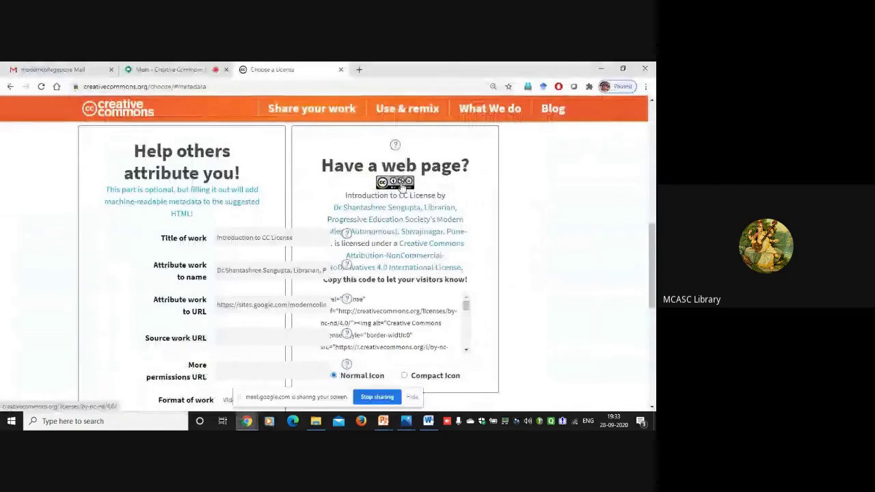
right_click(413, 184)
left_click(441, 278)
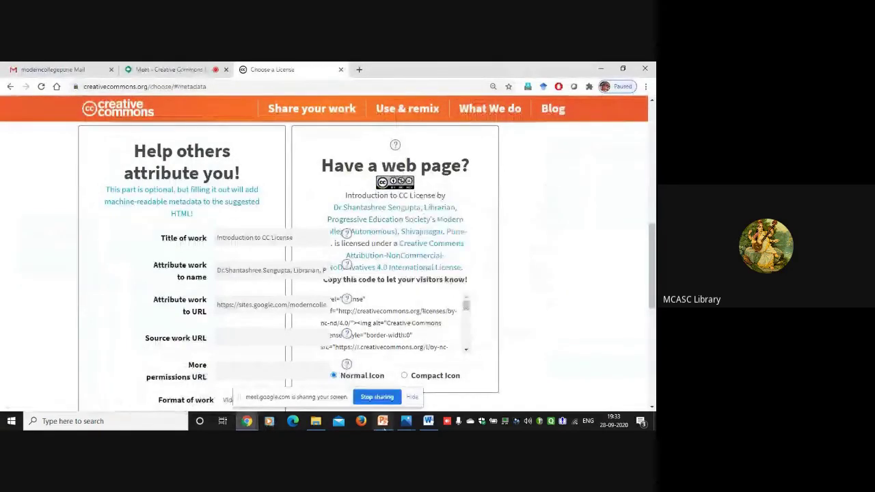
- Switch to PowerPoint, paste the license badge onto the title slide and place it in the slide's lower-left corner
mouse_move(385, 428)
left_click(435, 380)
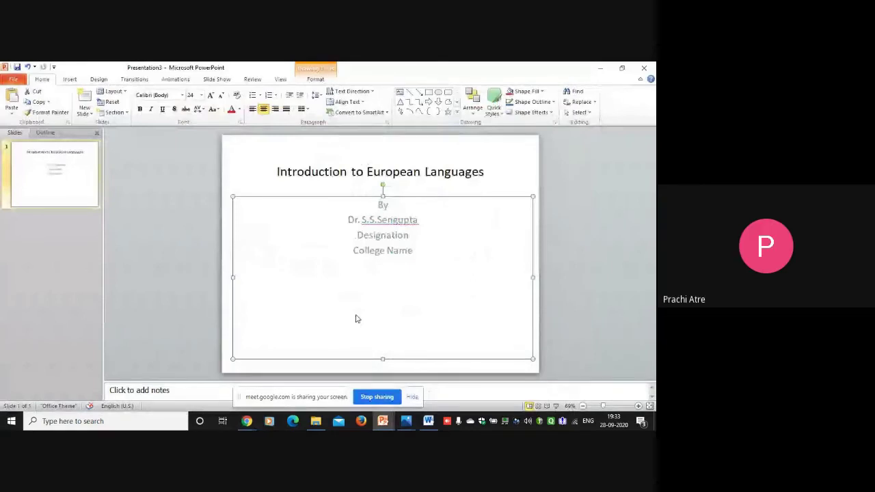
right_click(354, 197)
left_click(388, 237)
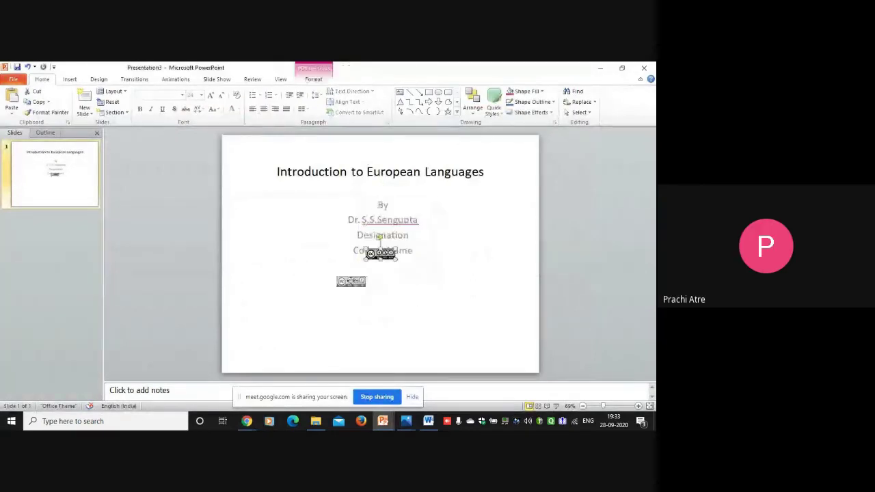
left_click_drag(352, 280, 261, 337)
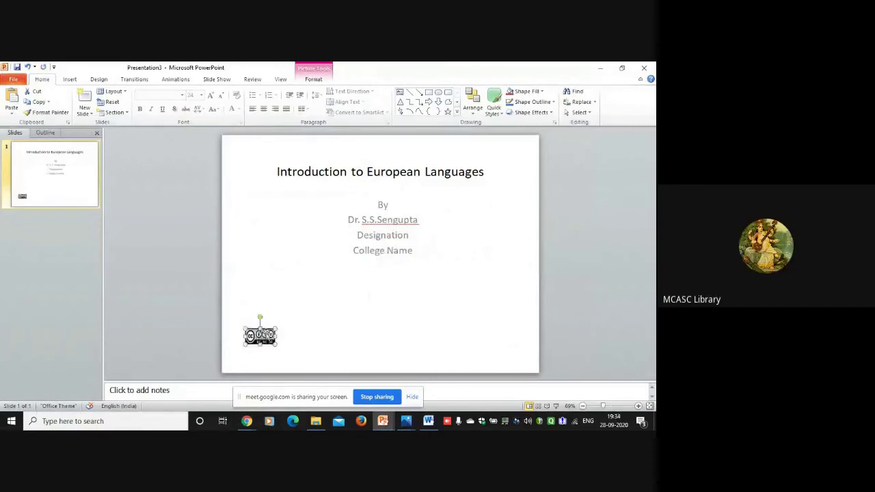
left_click(325, 346)
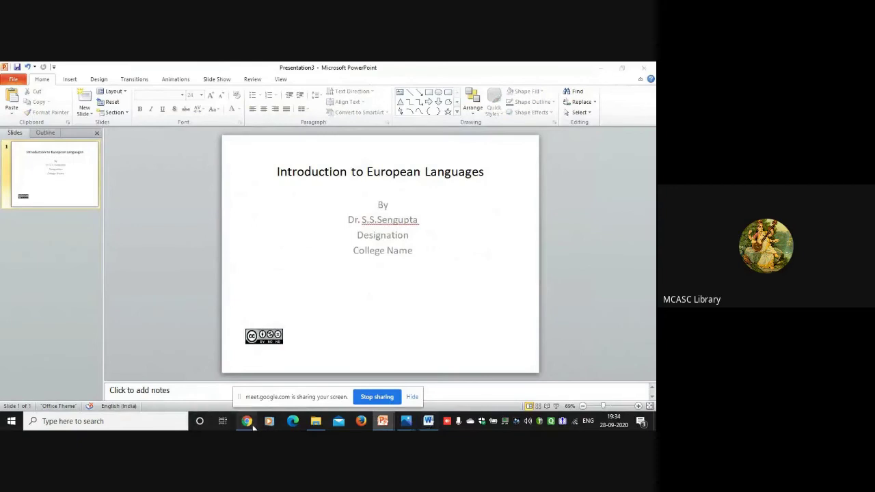
- Copy the full license statement below the badge on the Creative Commons page and paste it as text only onto the PowerPoint title slide
mouse_move(251, 424)
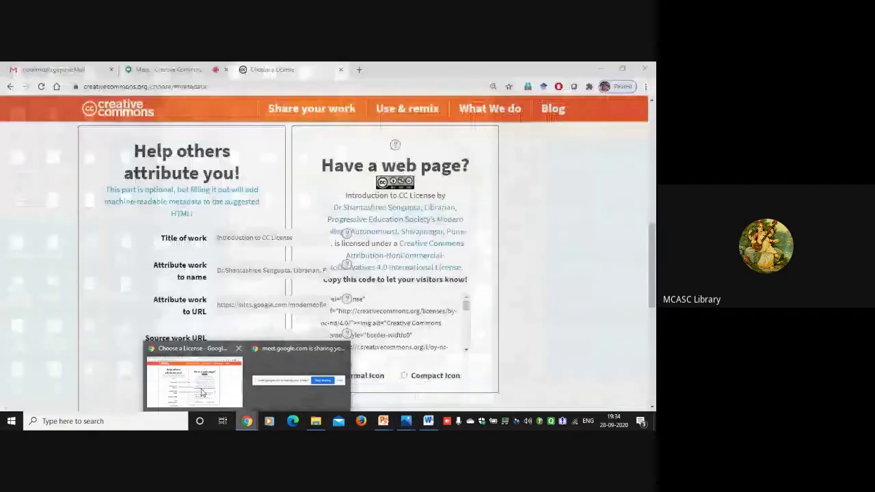
left_click(201, 392)
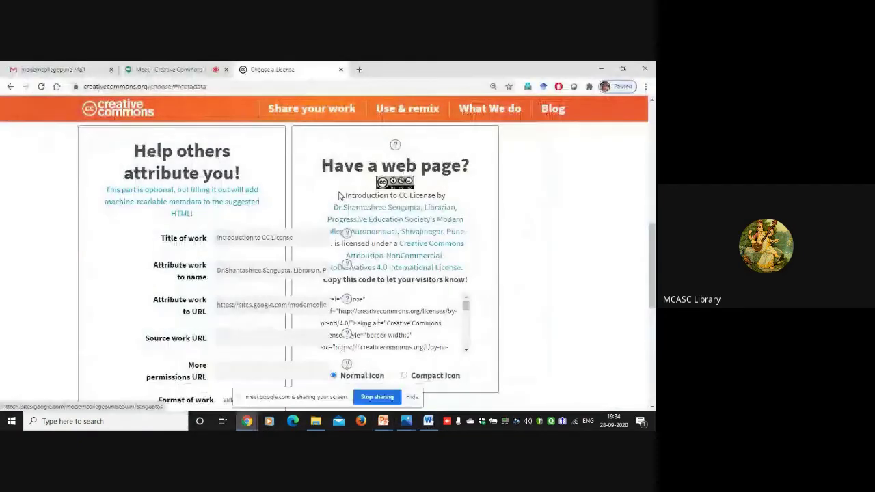
left_click_drag(345, 194, 475, 267)
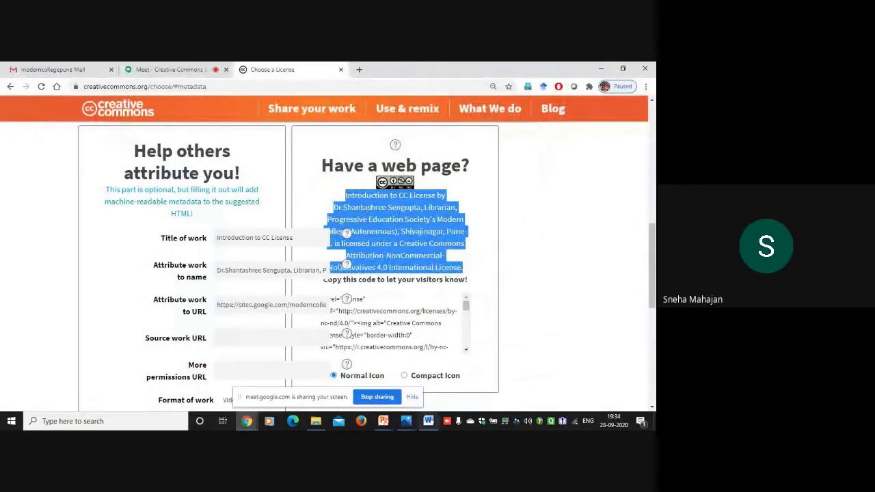
left_click(383, 421)
left_click(417, 392)
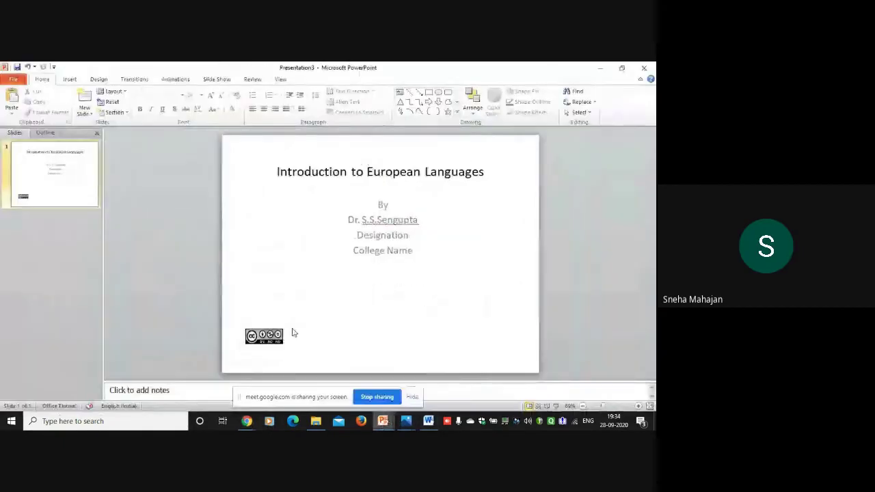
right_click(289, 335)
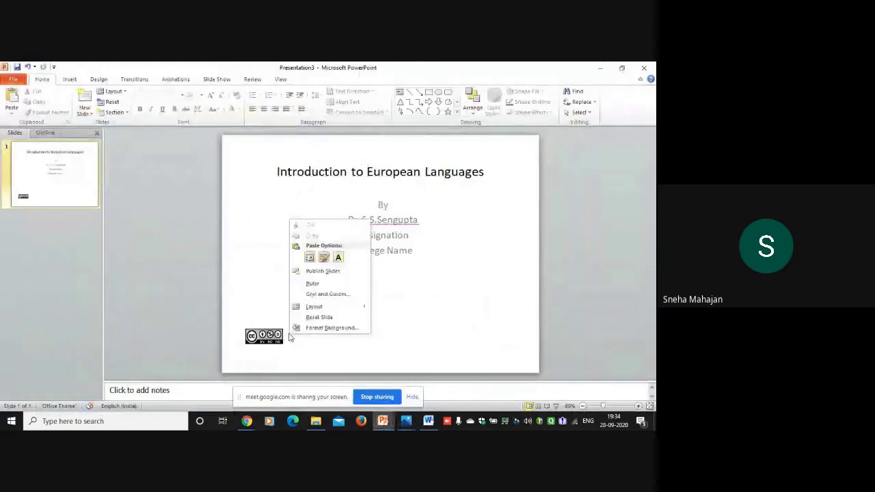
left_click(338, 257)
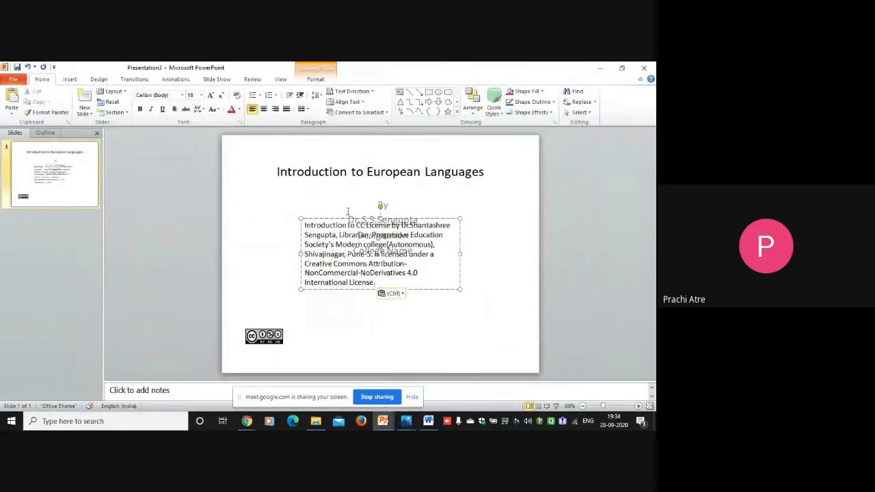
- Place the license statement just right of the badge, widen its text box to near the slide's right edge and lower it to the slide's bottom
left_click_drag(346, 220, 329, 296)
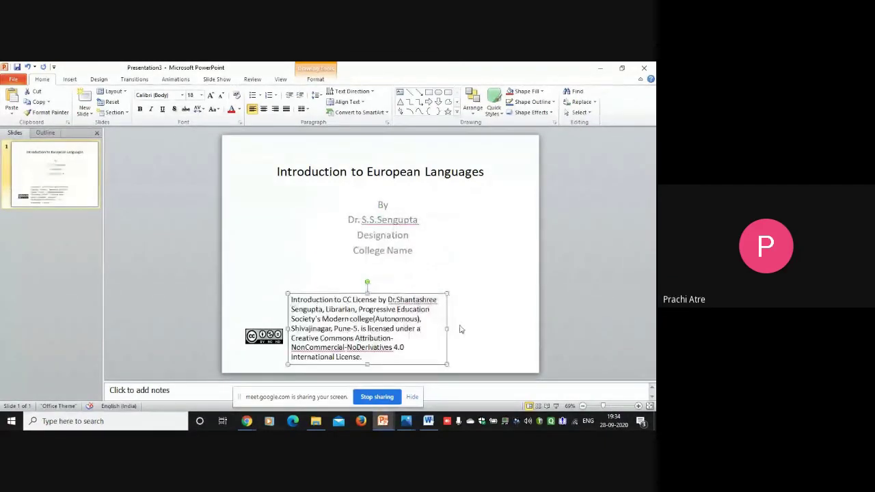
left_click_drag(448, 329, 531, 330)
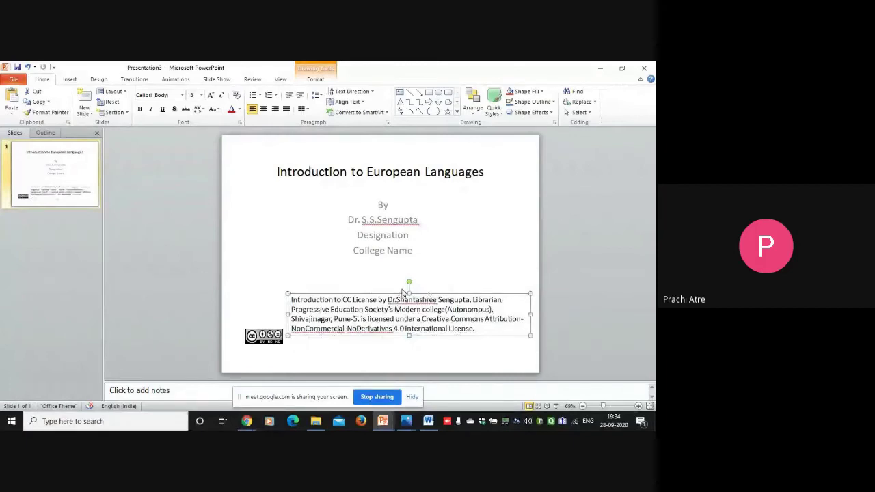
key("Down")
key("Down")
key("Down")
key("Down")
key("Down")
key("Down")
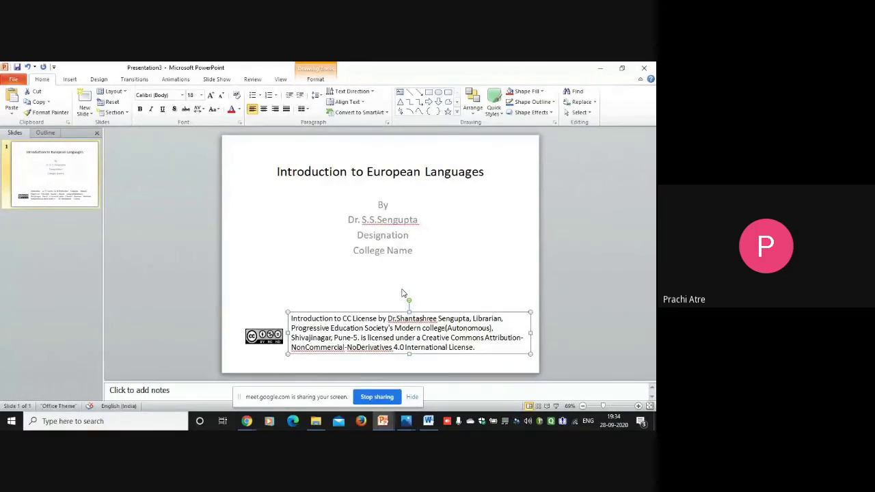
key("Down")
key("Down")
key("Down")
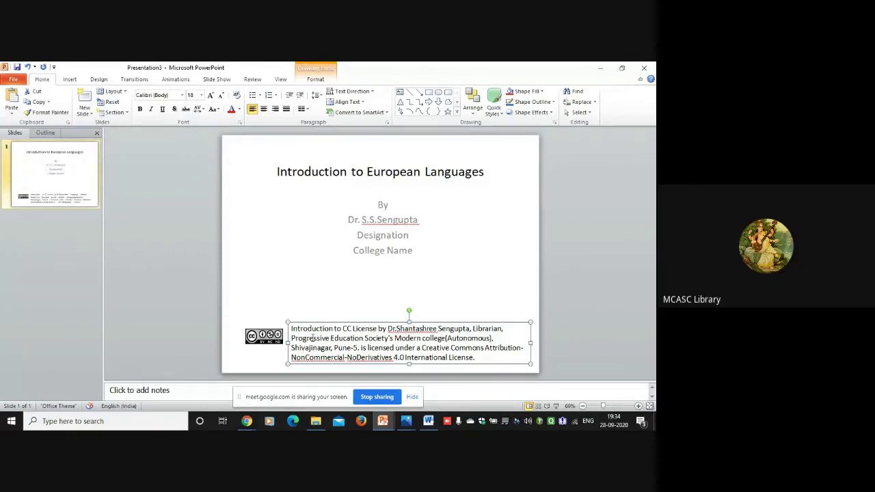
- Try extending the statement's text box to the slide's left edge and placing the badge over the start of its text
left_click(264, 336)
left_click_drag(263, 335, 319, 273)
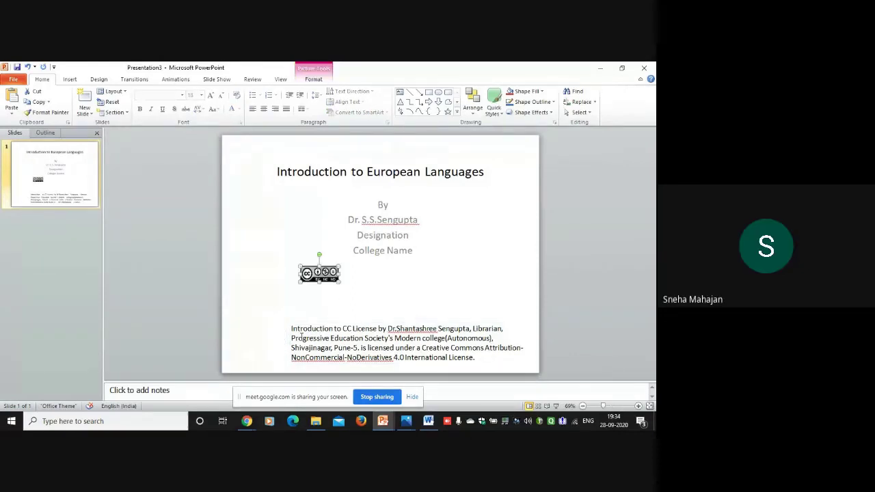
left_click(301, 337)
left_click_drag(288, 343, 229, 343)
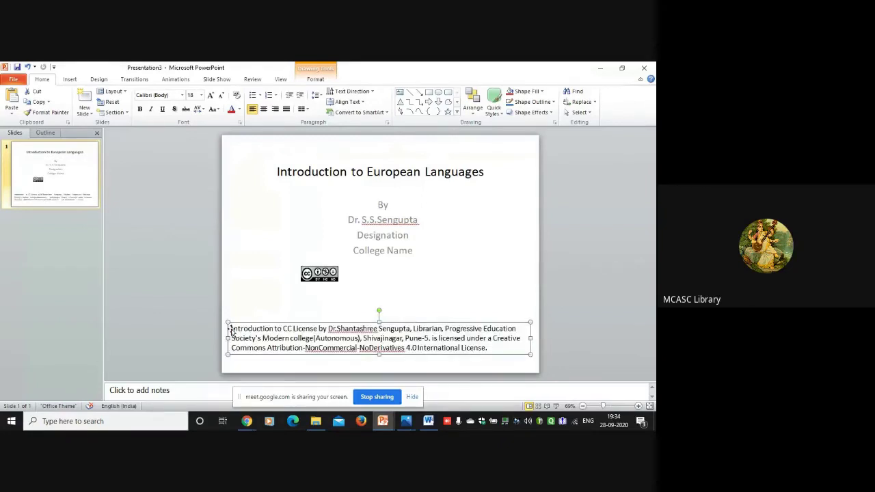
left_click_drag(320, 273, 252, 329)
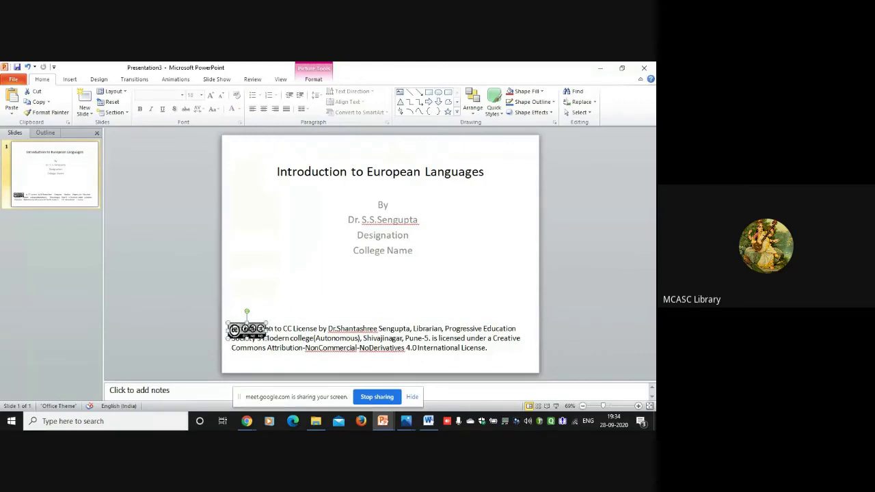
- Undo the badge moves and the widening of the statement's text box
key("ctrl+z")
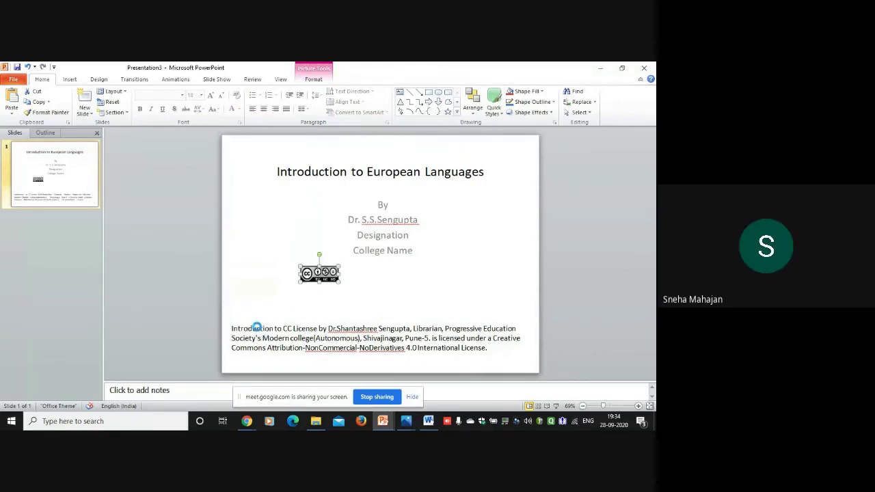
key("ctrl+y")
key("ctrl+y")
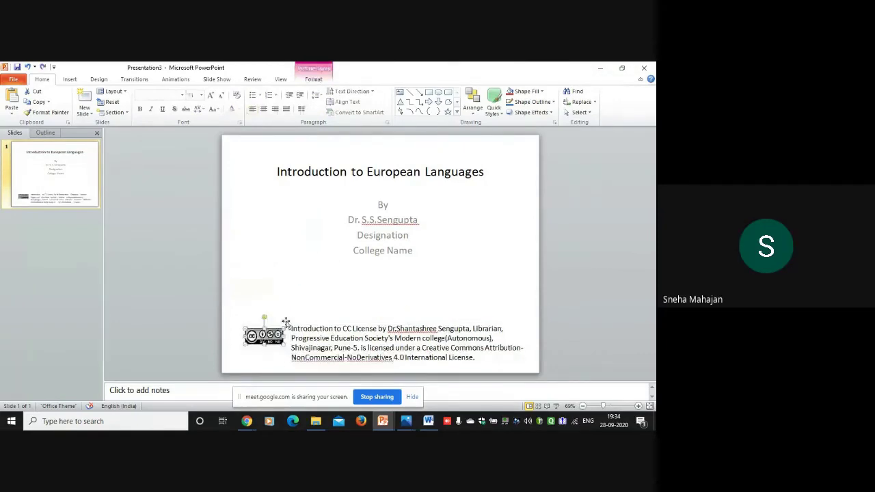
- Justify the whole license statement beside the badge and deselect it
left_click_drag(292, 329, 488, 358)
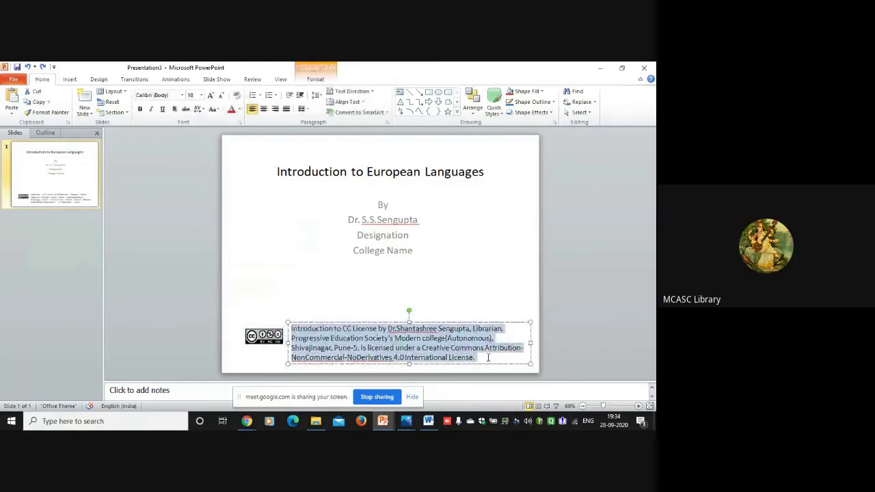
left_click(285, 109)
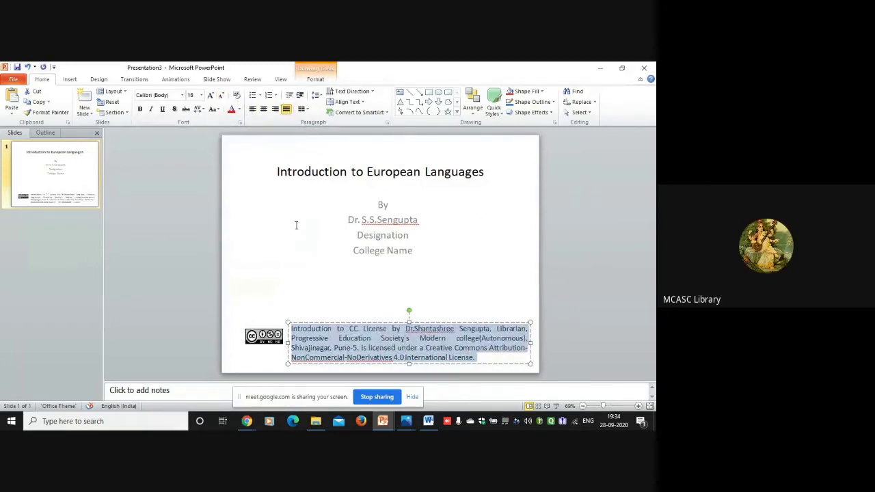
left_click(453, 241)
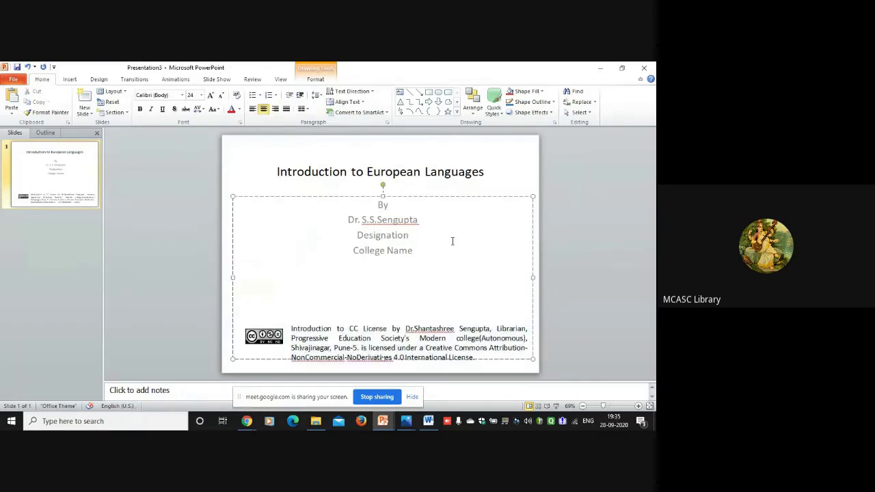
left_click(599, 268)
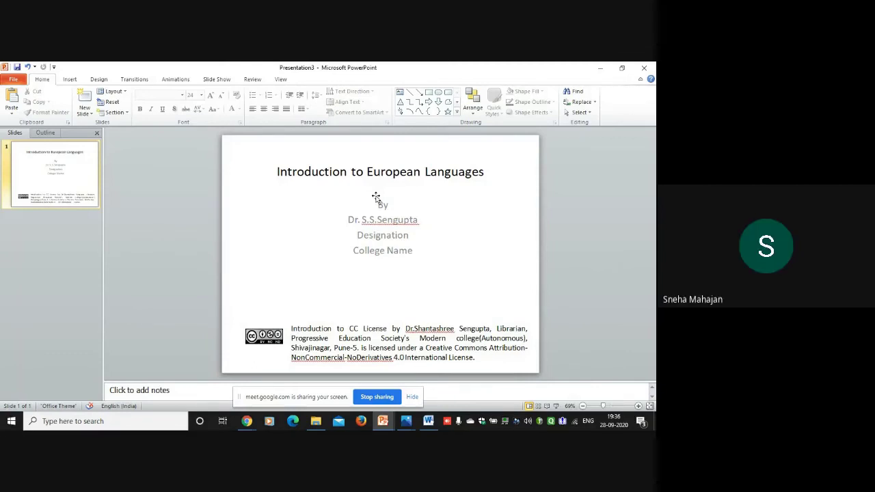
left_click(249, 421)
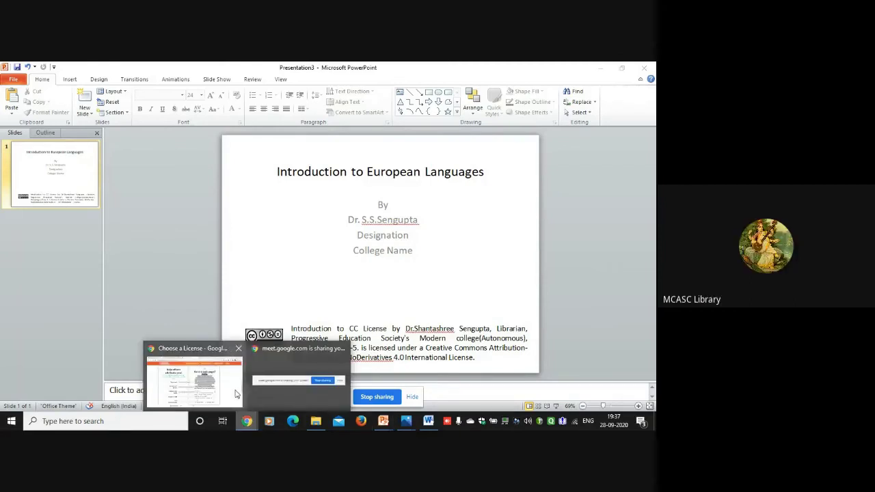
left_click(236, 395)
left_click(346, 237)
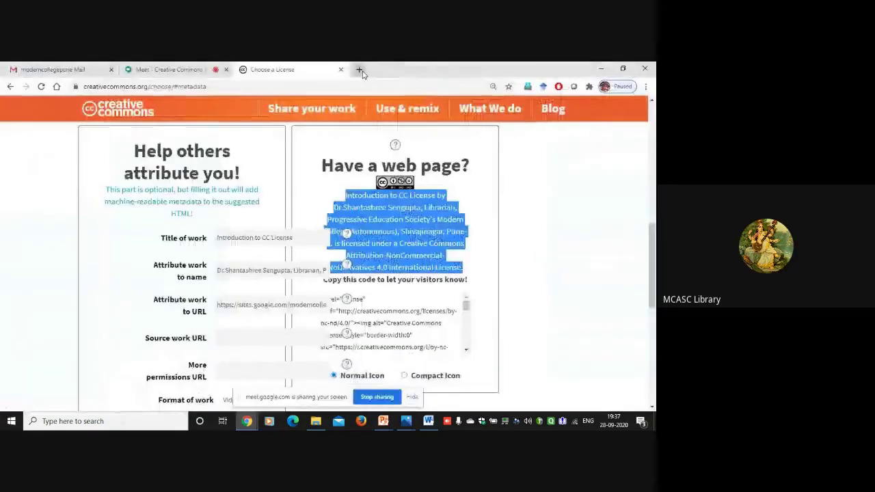
left_click(360, 70)
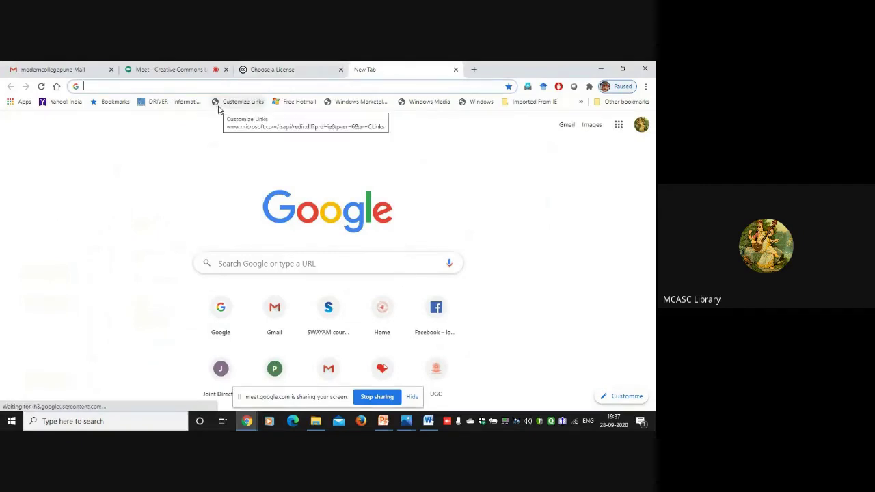
type("w")
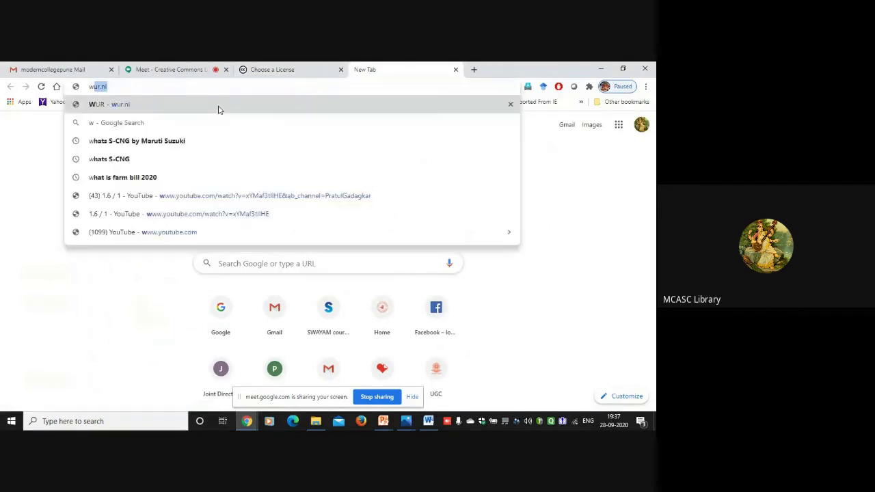
type("ww.youtube.c")
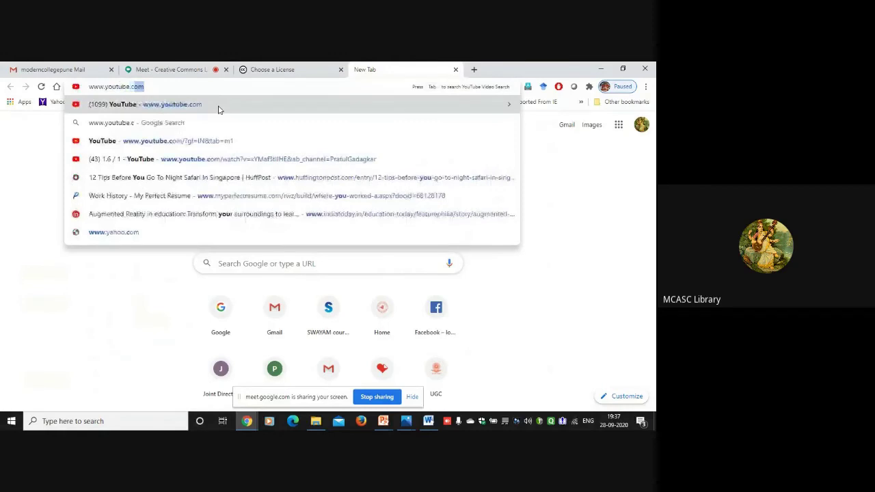
key("Return")
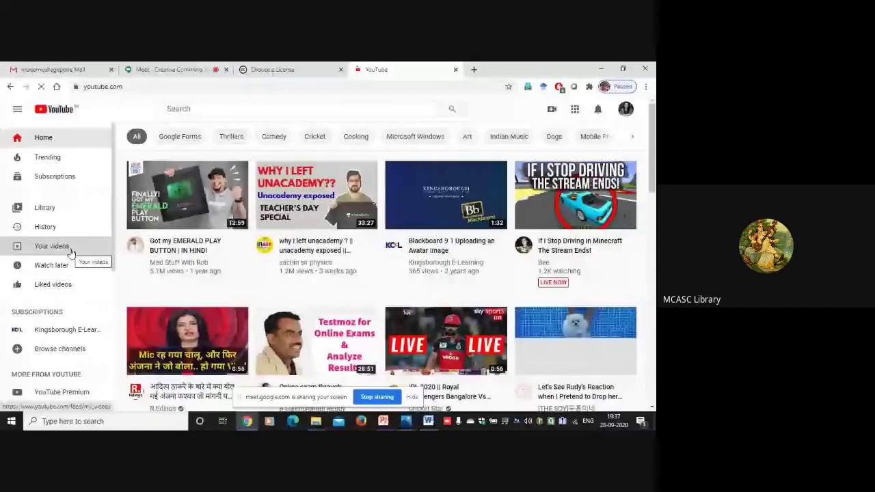
- Open the channel's own uploaded videos and open "OBS Studio Part 7: Distribution of E-content Video through YouTube"
left_click(71, 252)
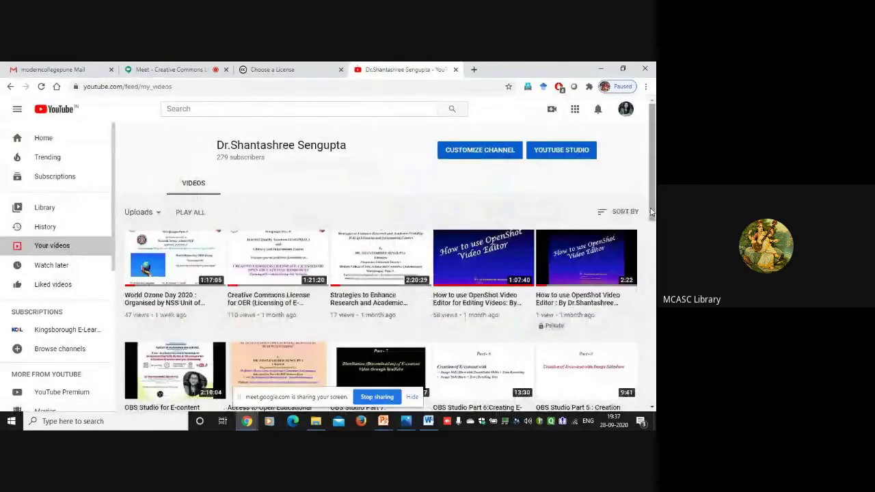
left_click_drag(651, 216, 653, 253)
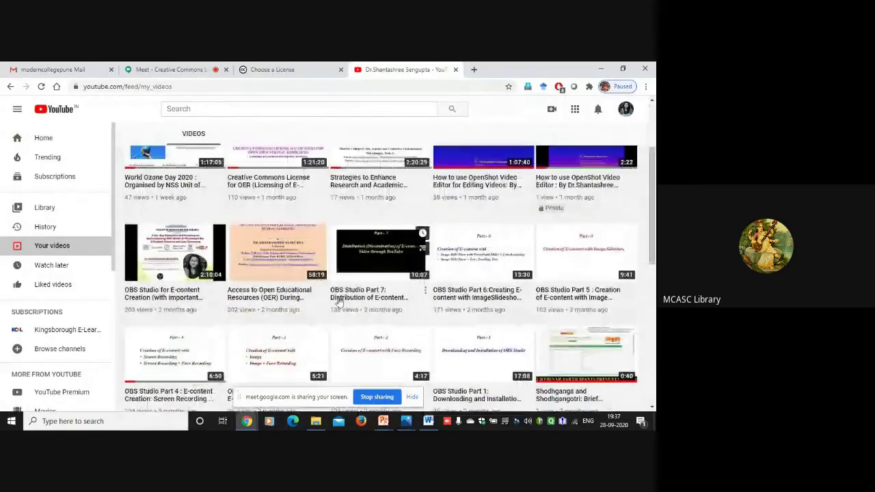
left_click(385, 265)
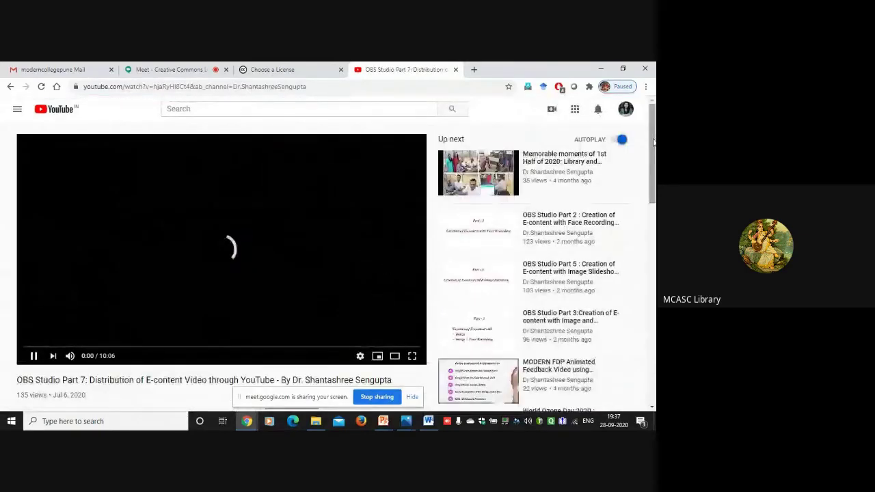
- Open the YouTube video's details for editing in YouTube Studio
scroll(559, 176, "down", 3)
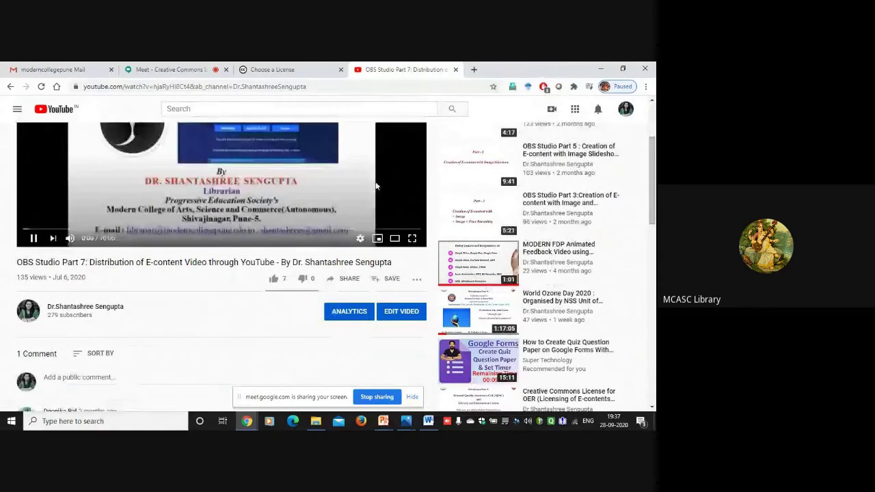
left_click(405, 315)
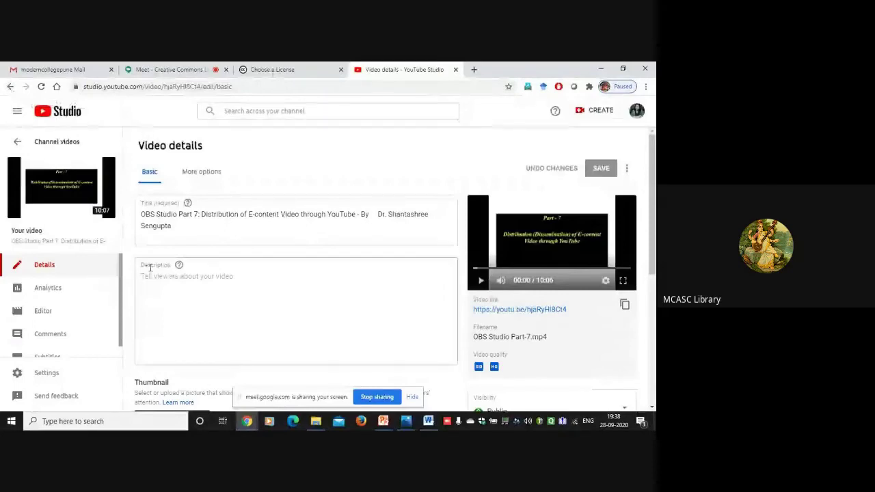
- Copy the license statement from the Creative Commons page and paste it into the YouTube video's description
left_click(285, 70)
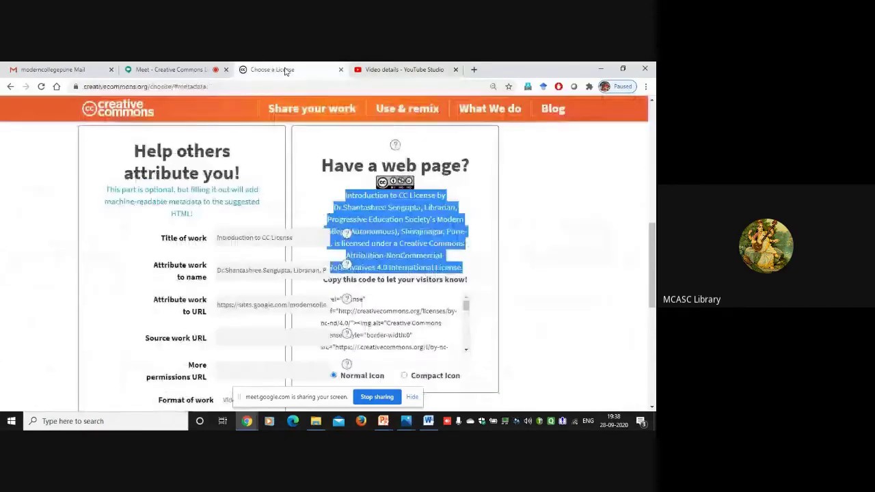
left_click(405, 190)
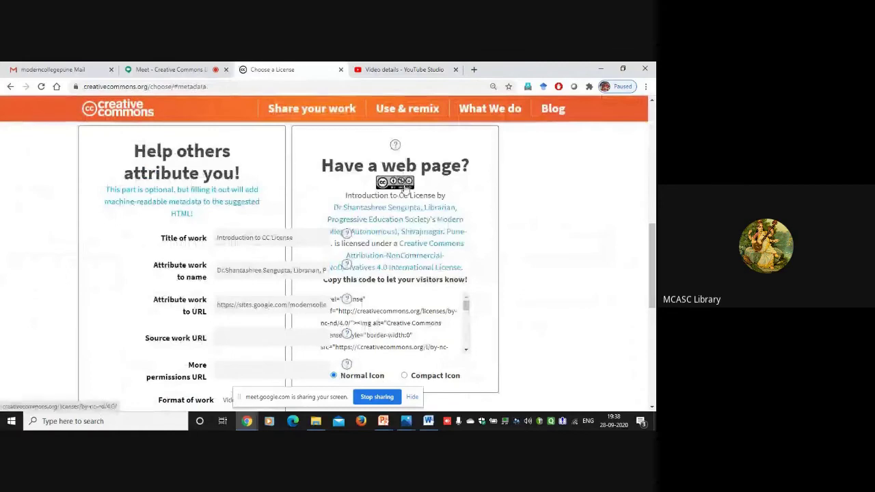
left_click(417, 70)
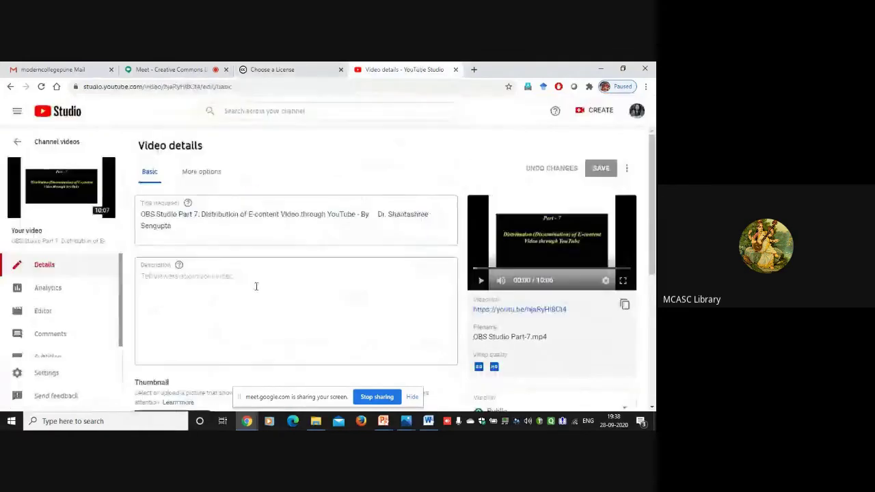
left_click(294, 69)
left_click_drag(344, 196, 472, 269)
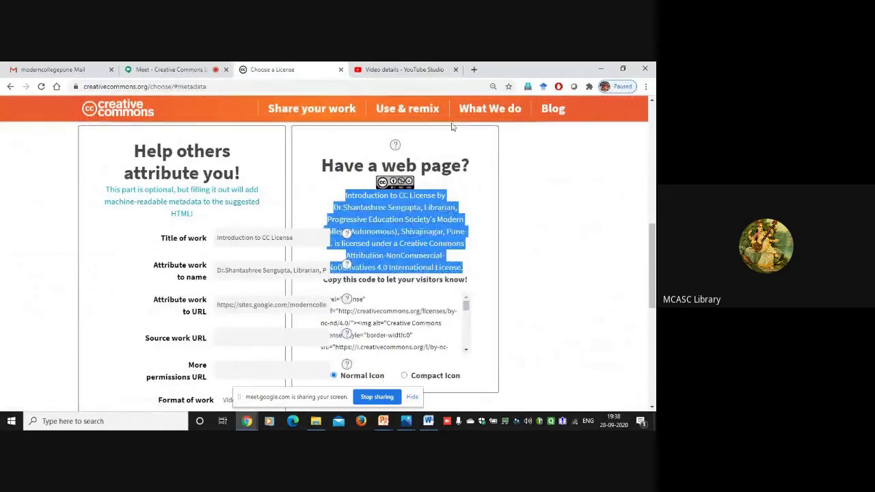
left_click(384, 68)
left_click(216, 272)
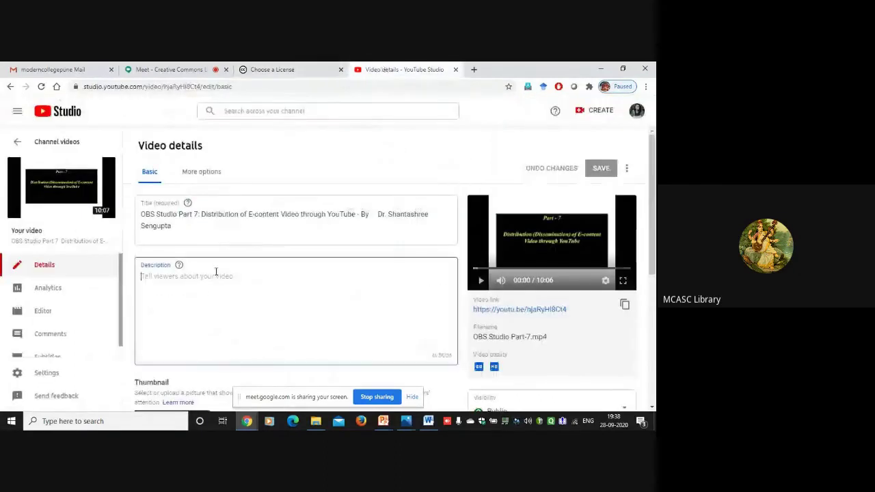
key("ctrl+v")
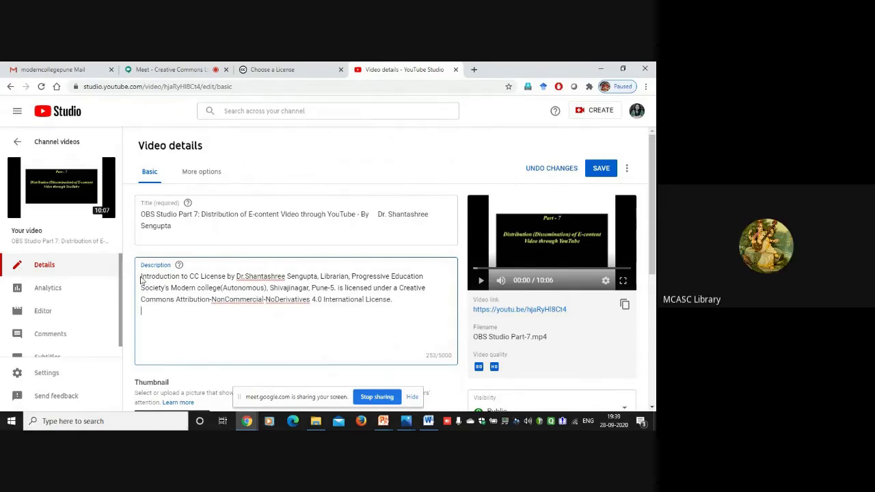
- Delete the pasted license statement from the video's description
left_click_drag(142, 276, 409, 304)
key("BackSpace")
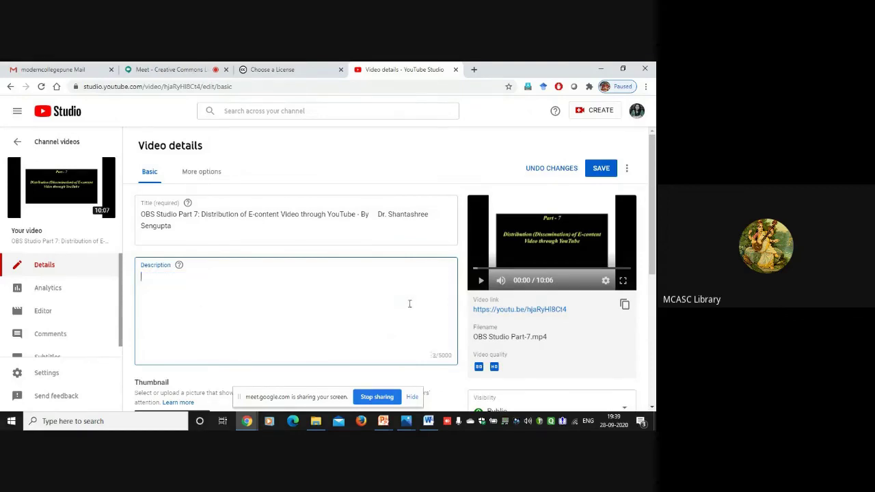
- Return to the Creative Commons page and open the college's institutional repository at 125.99.47.158:8090/jspui/ in a new tab
left_click(298, 74)
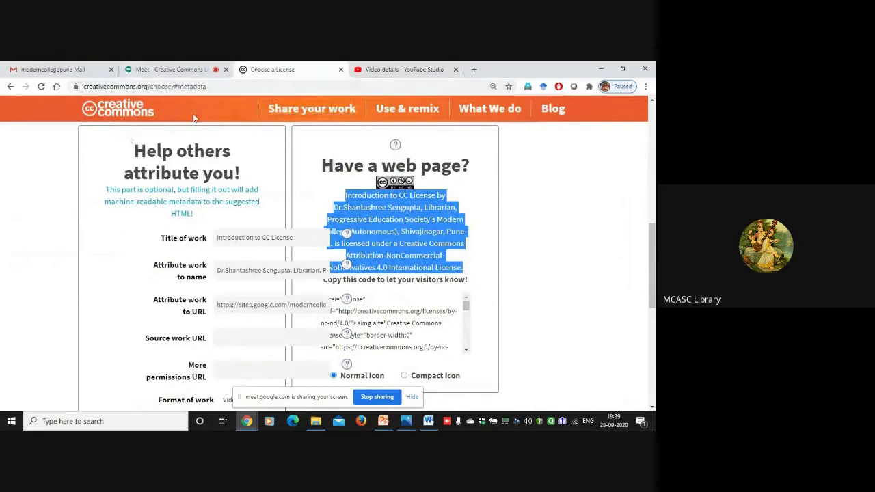
left_click_drag(653, 236, 653, 108)
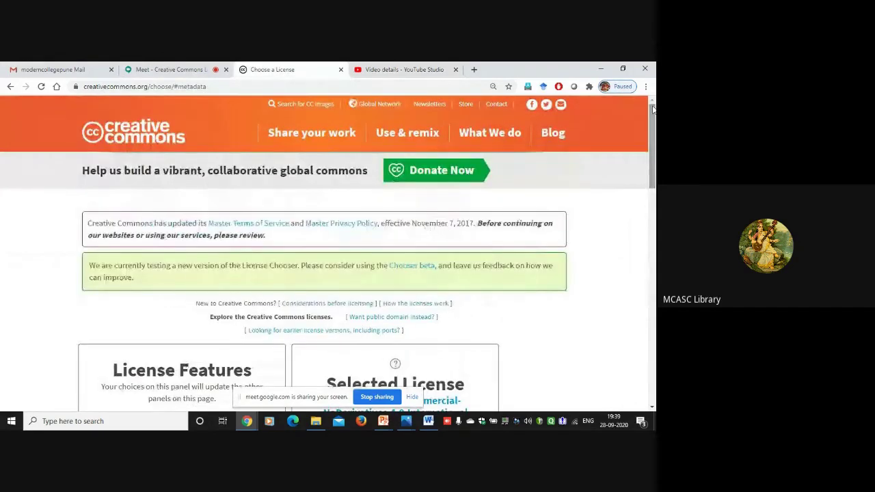
left_click(473, 71)
left_click(446, 87)
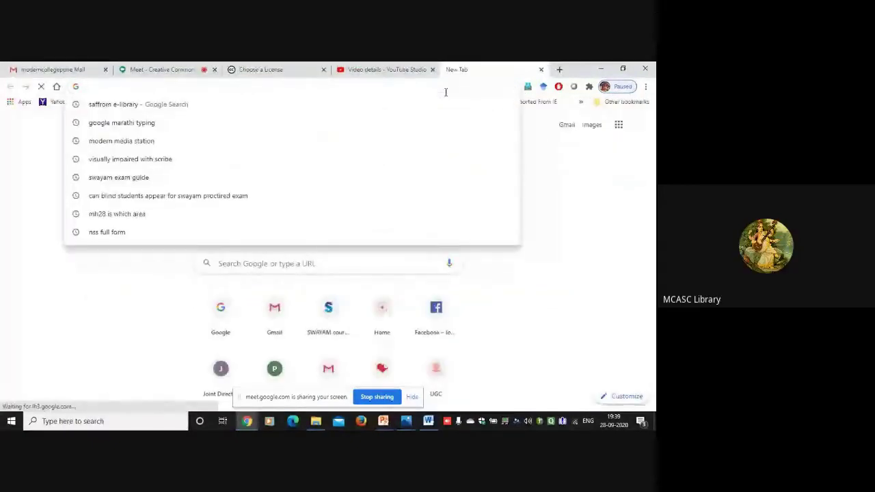
type("12")
key("Return")
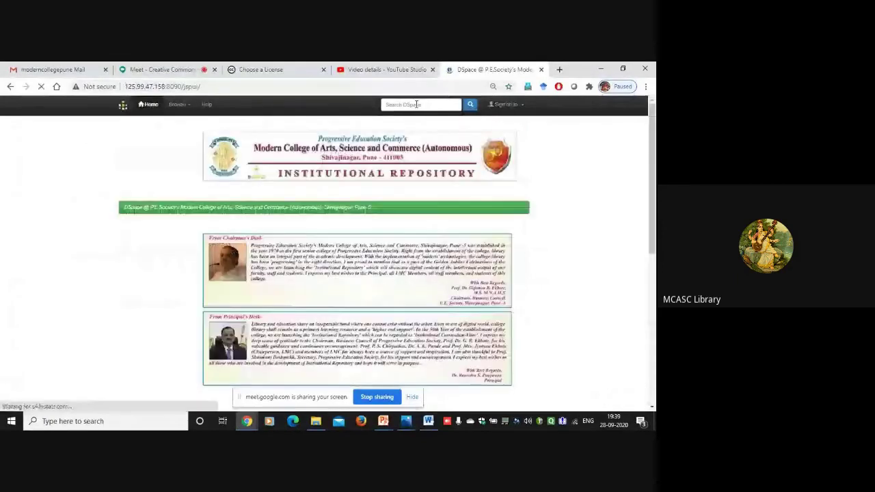
- Search the DSpace repository for the author's surname and bring up the list of matching items
left_click(417, 104)
type("chand")
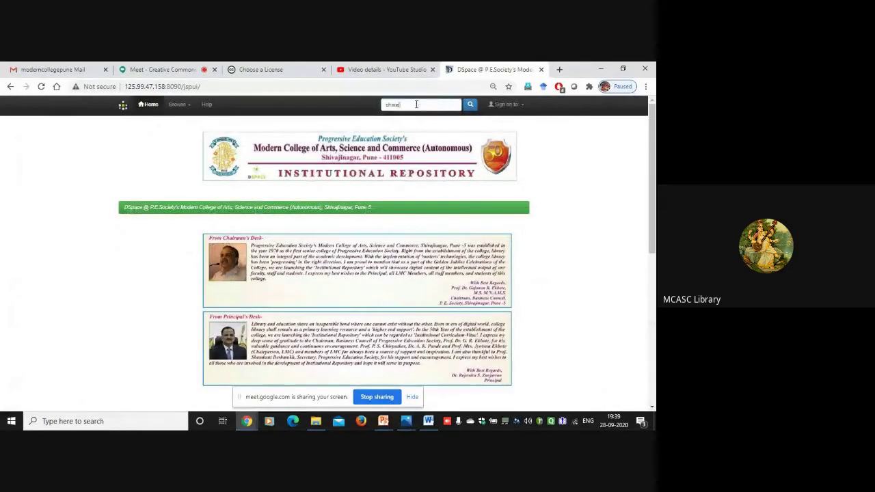
type("hari")
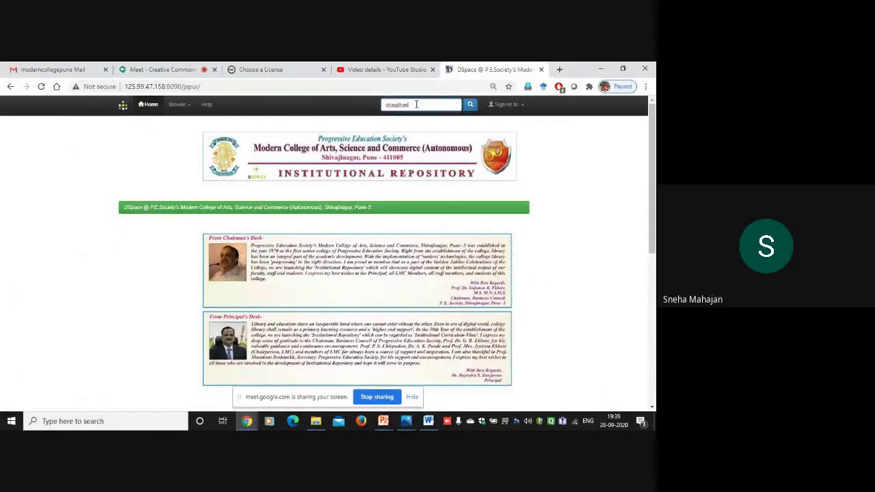
key("Return")
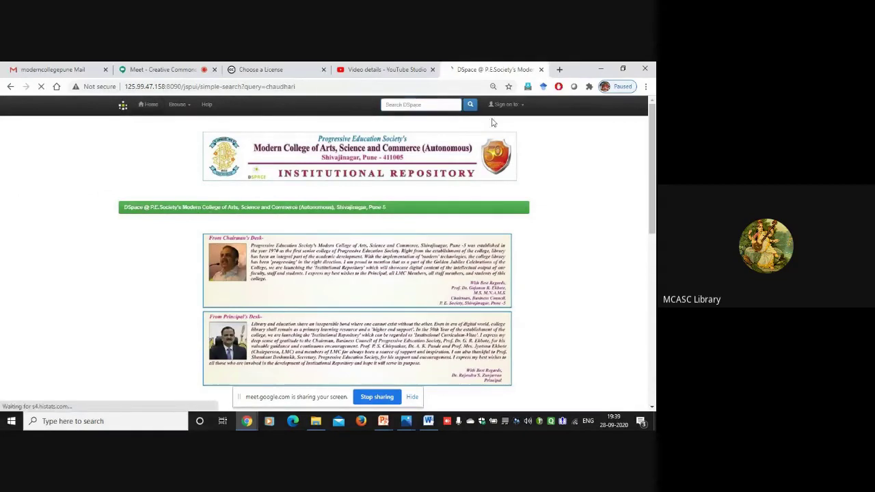
mouse_move(654, 137)
left_mouse_down()
mouse_move(654, 270)
mouse_move(540, 333)
mouse_move(653, 197)
mouse_move(654, 126)
left_mouse_up()
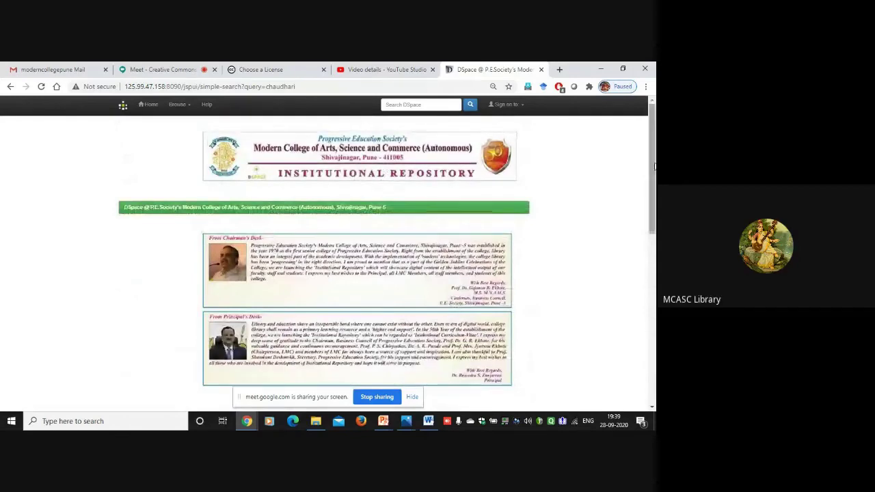
left_click_drag(654, 166, 654, 333)
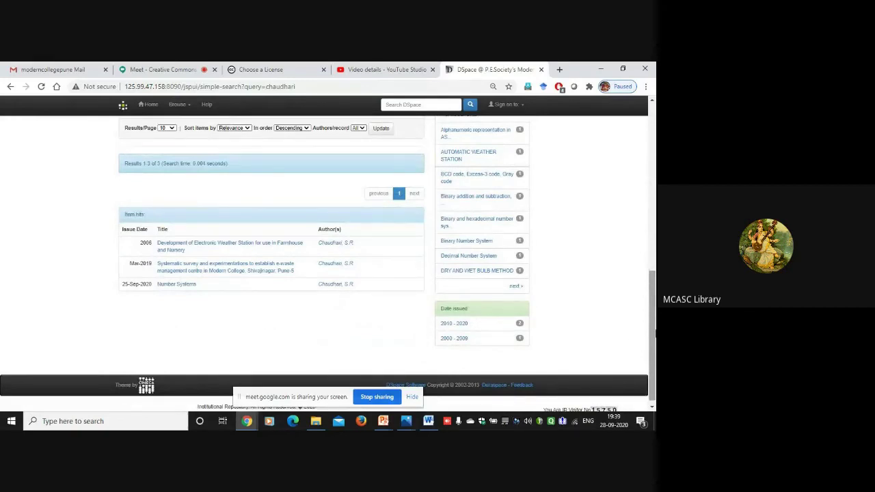
- Open the "Number Systems" item and view its attached PDF on Principles of Digital Electronics, Chapter 1
left_click(177, 286)
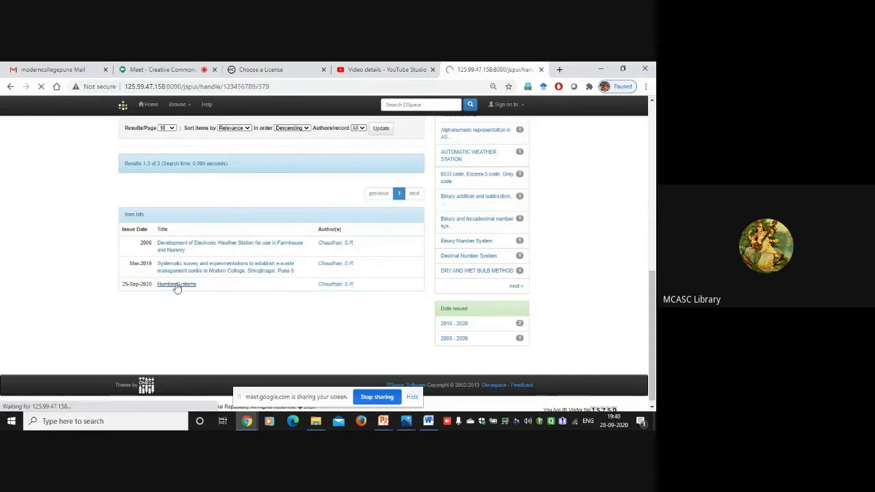
left_click_drag(654, 171, 654, 323)
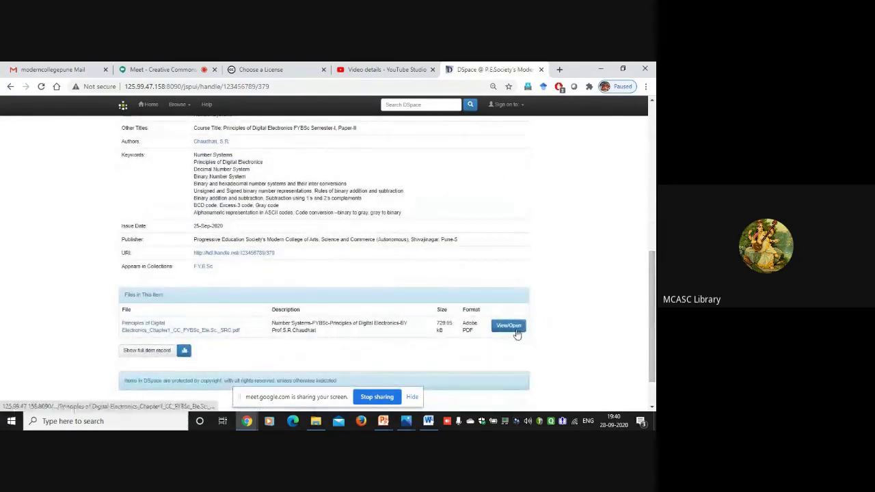
left_click(516, 330)
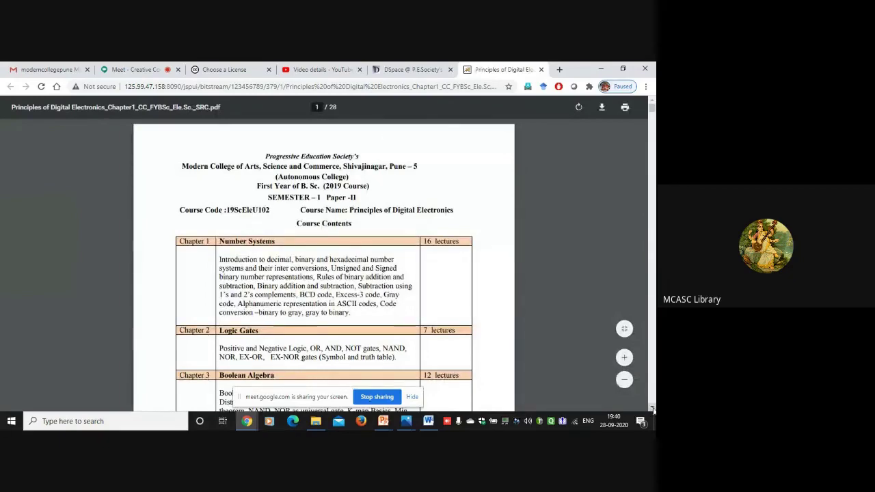
- Examine the enlarged Creative Commons badge and license statement in the footers of the PDF's pages 1 and 2
scroll(653, 409, "down", 5)
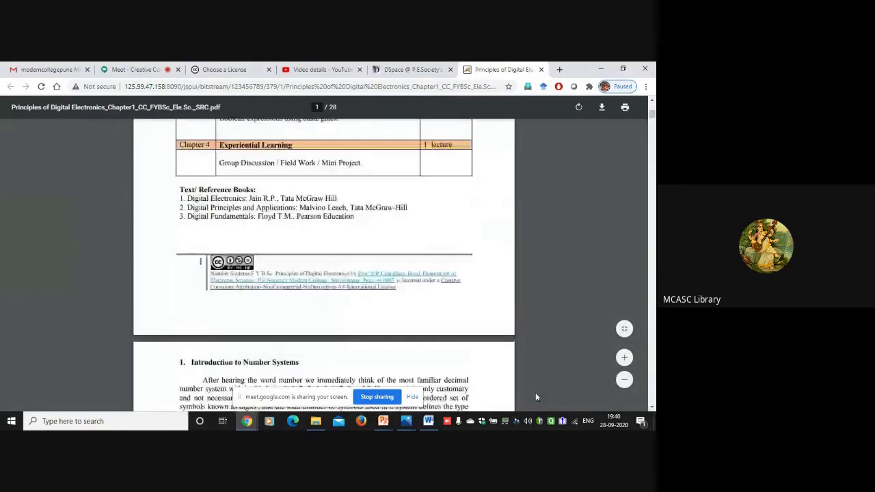
left_click(624, 357)
left_click(624, 357)
left_click(624, 357)
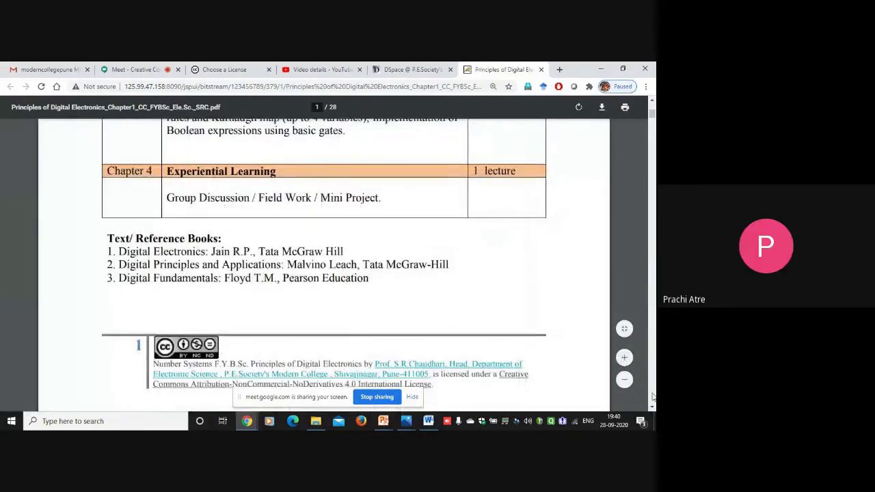
scroll(653, 409, "down", 2)
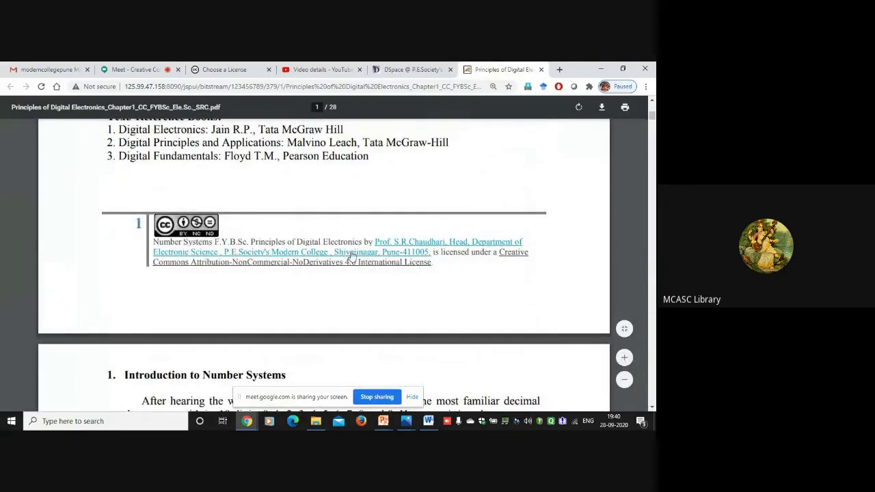
left_click(652, 408)
scroll(652, 408, "down", 10)
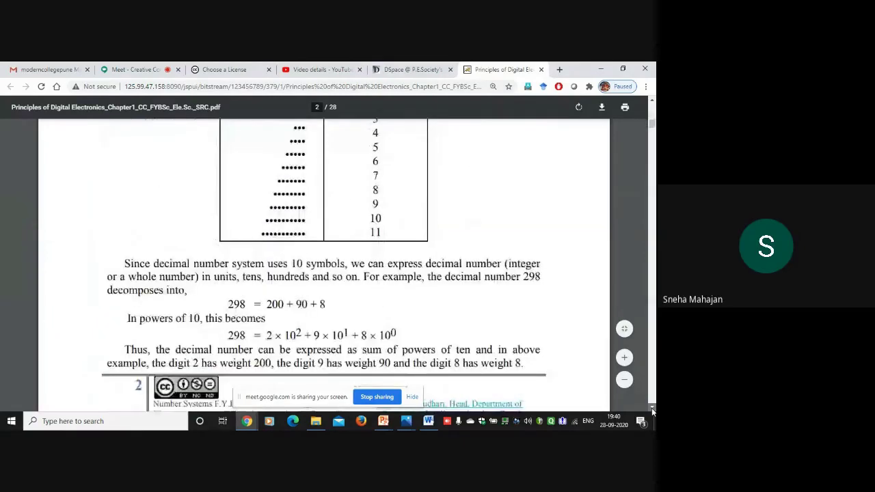
scroll(651, 408, "down", 1)
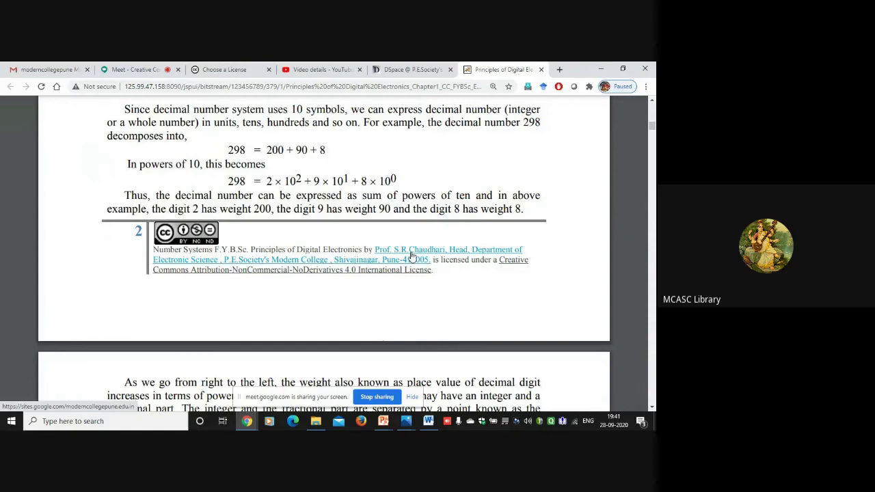
- Follow the attribution link in the page 2 license footer, and return to the license statement on page 1 of the PDF
left_click(410, 256)
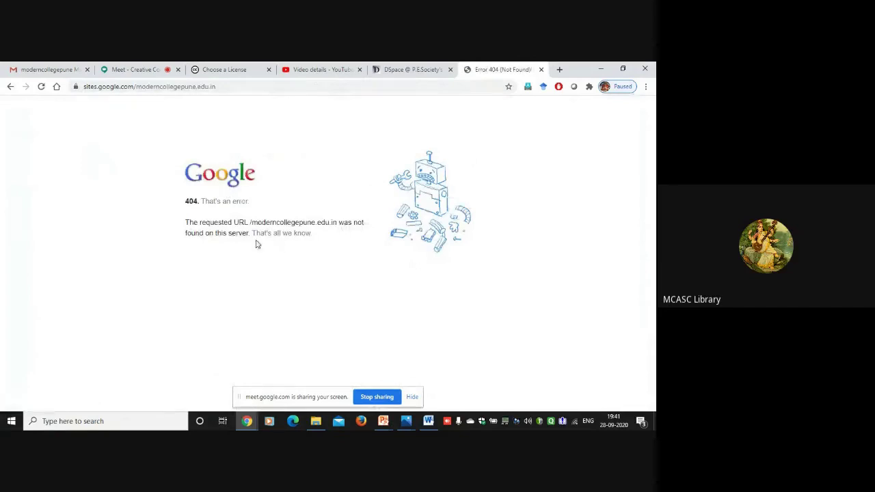
left_click(11, 86)
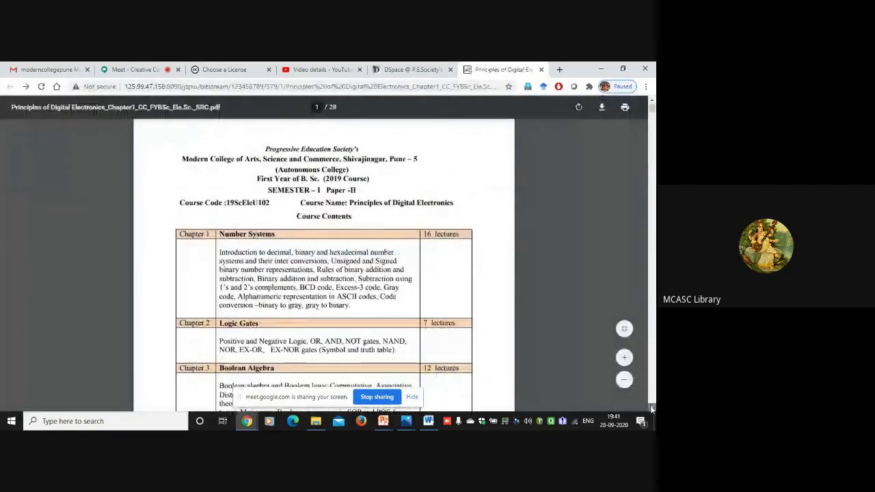
scroll(652, 409, "down", 4)
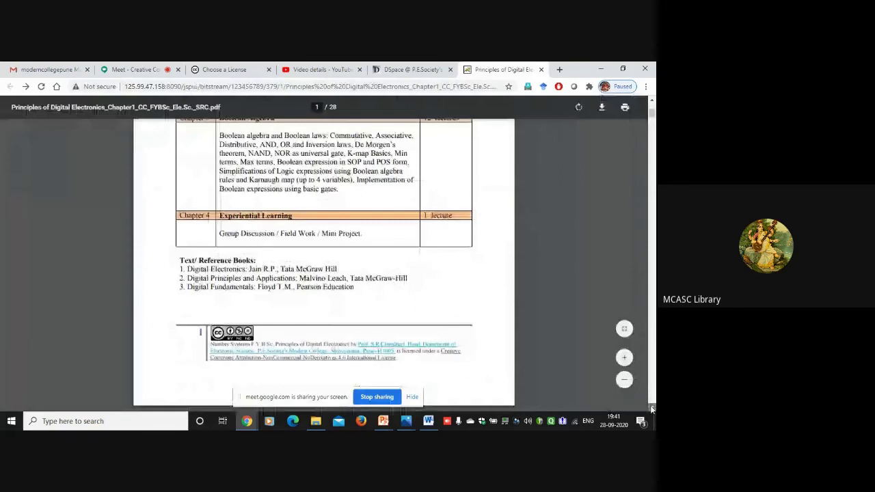
scroll(652, 408, "down", 2)
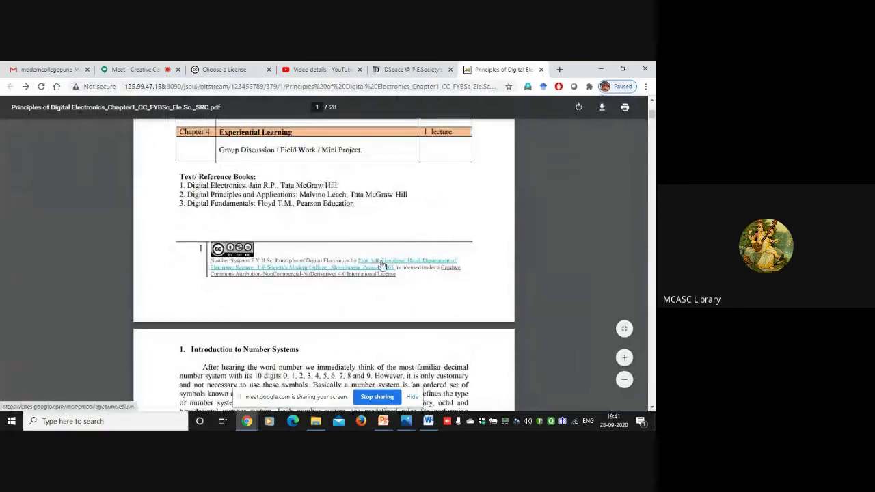